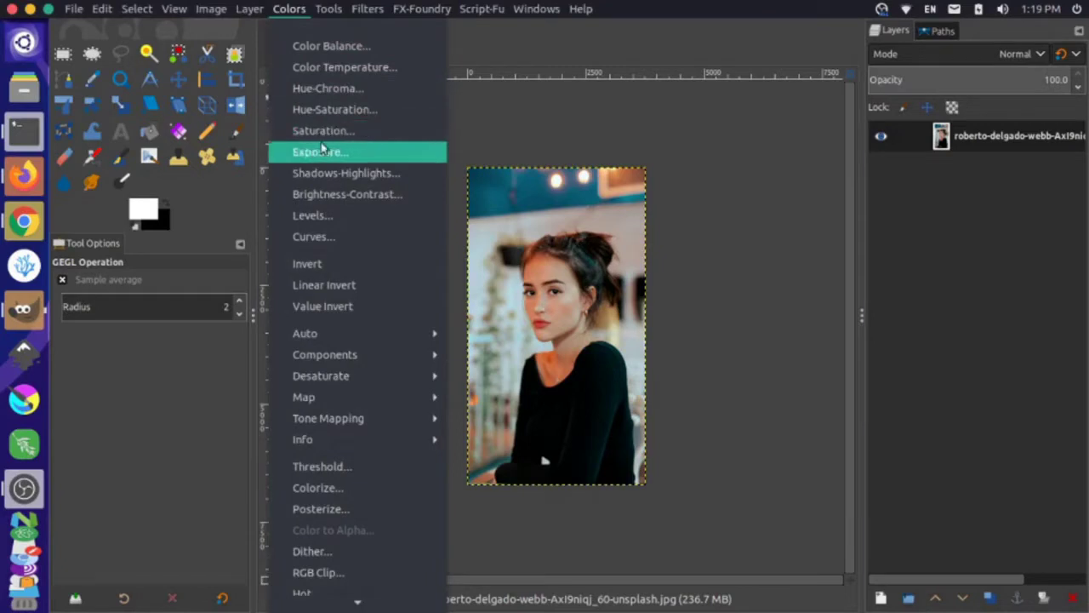
# Step: Remove all color from the portrait with the Saturation adjustment at a scale of 0, checking it in split view
pyautogui.click(331, 136)
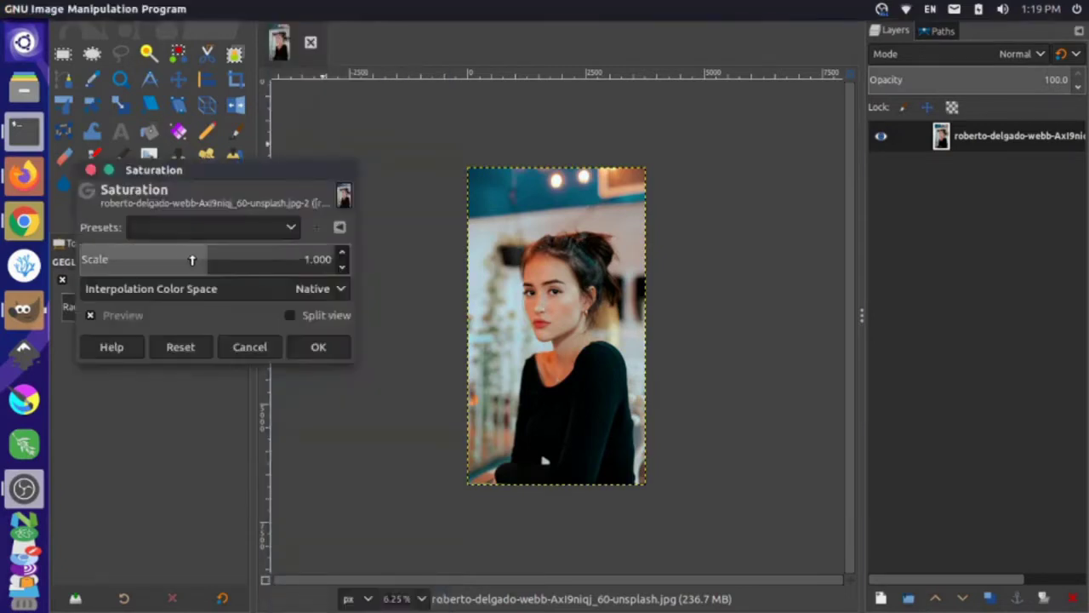
pyautogui.moveTo(205, 252); pyautogui.dragTo(62, 257)
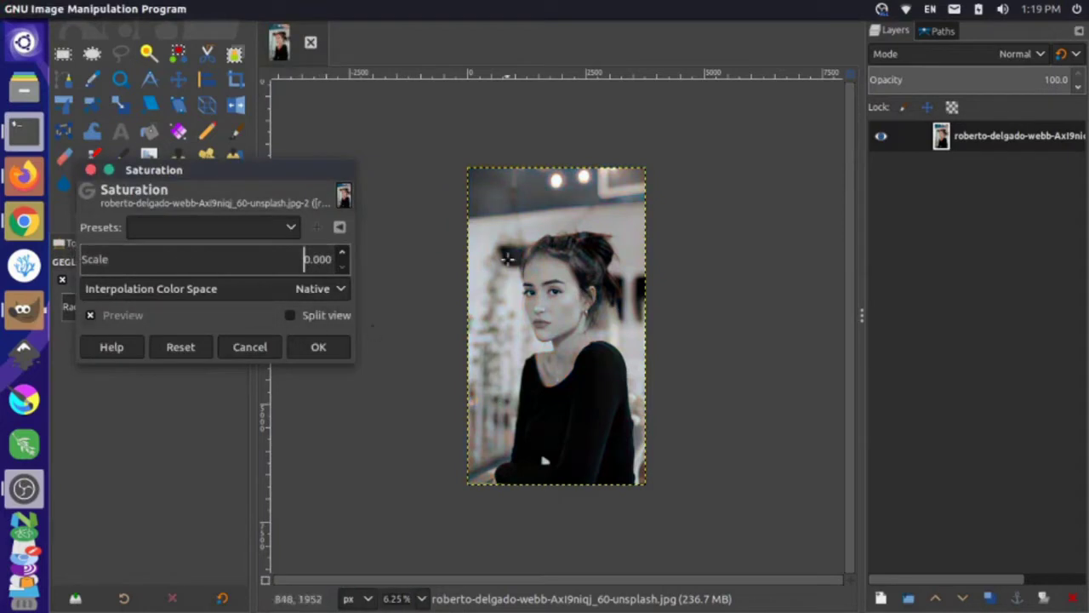
pyautogui.click(288, 315)
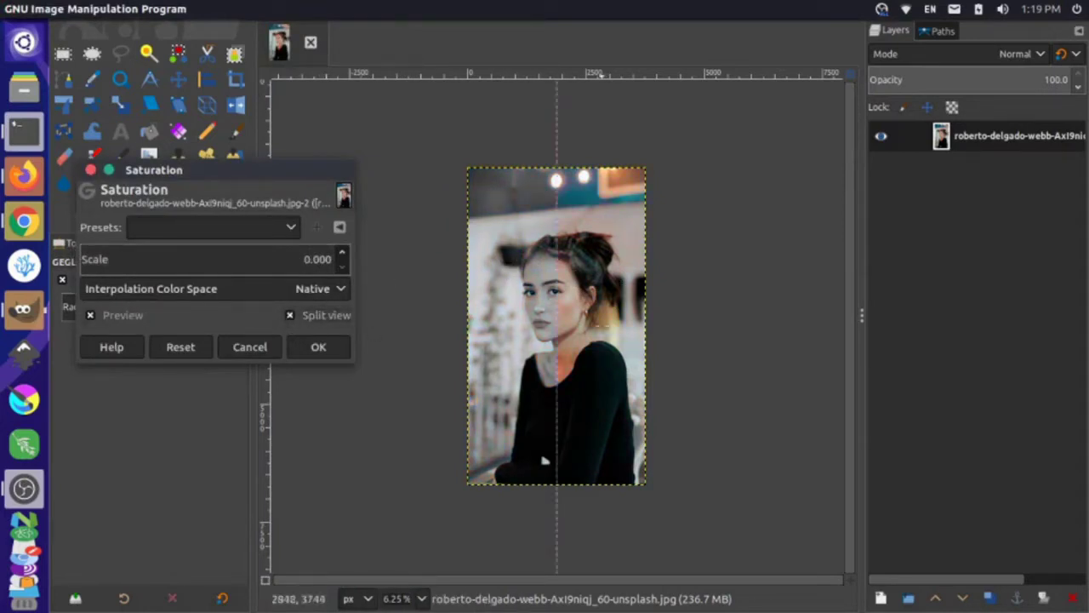
pyautogui.click(287, 315)
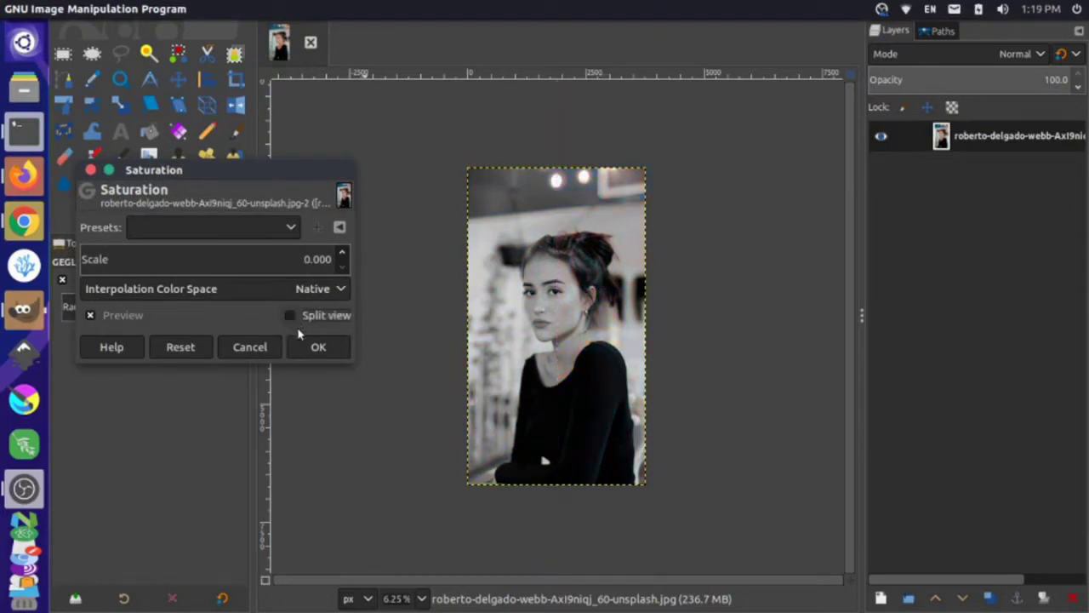
pyautogui.click(317, 346)
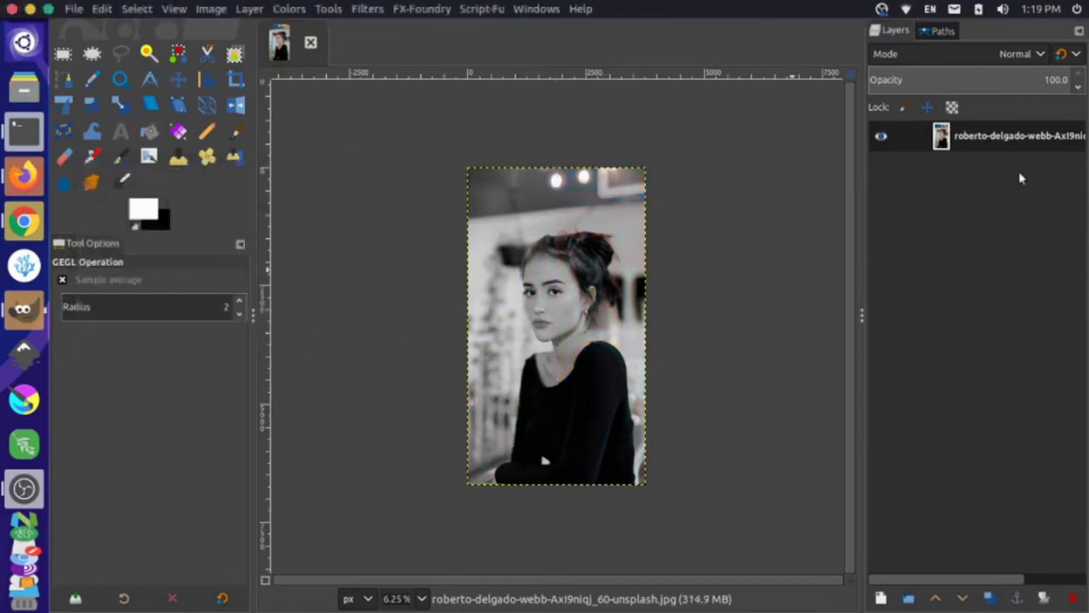
# Step: Duplicate the black-and-white portrait layer and set the copy's blend mode to Dodge
pyautogui.rightClick(966, 147)
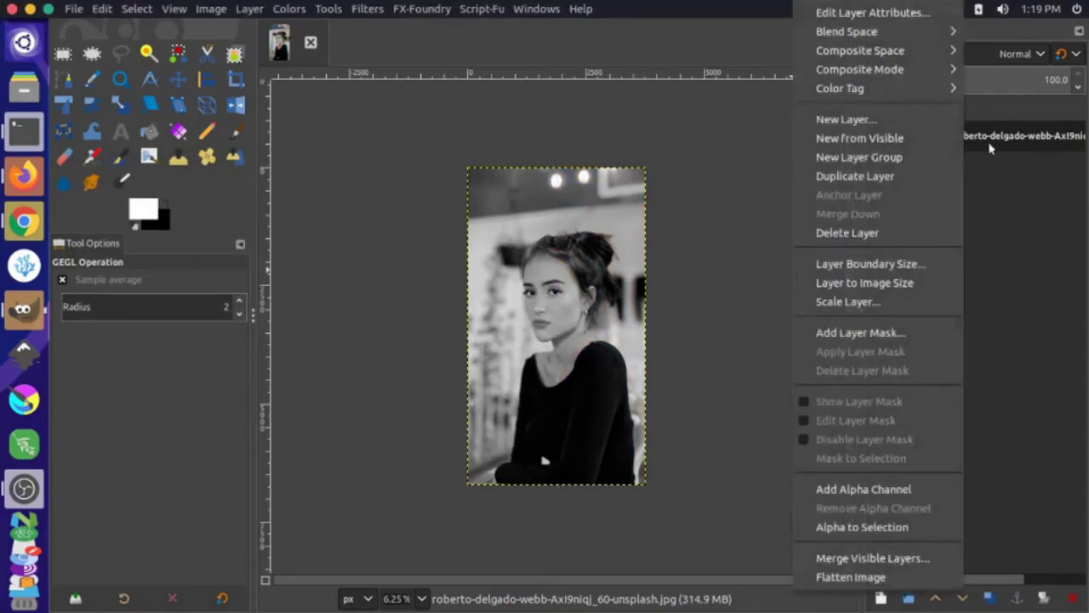
pyautogui.click(988, 192)
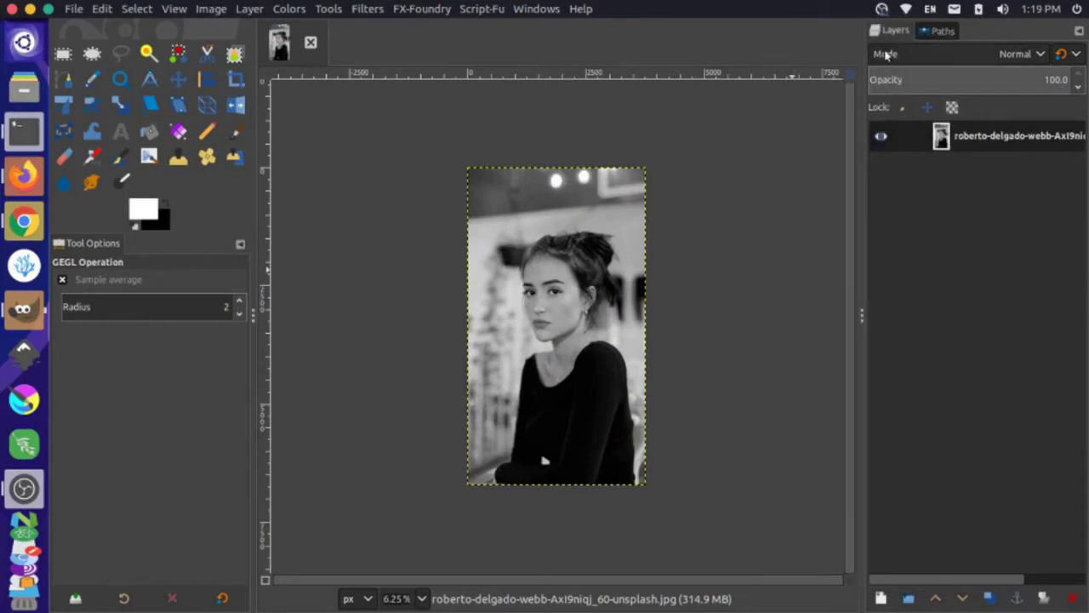
pyautogui.rightClick(966, 141)
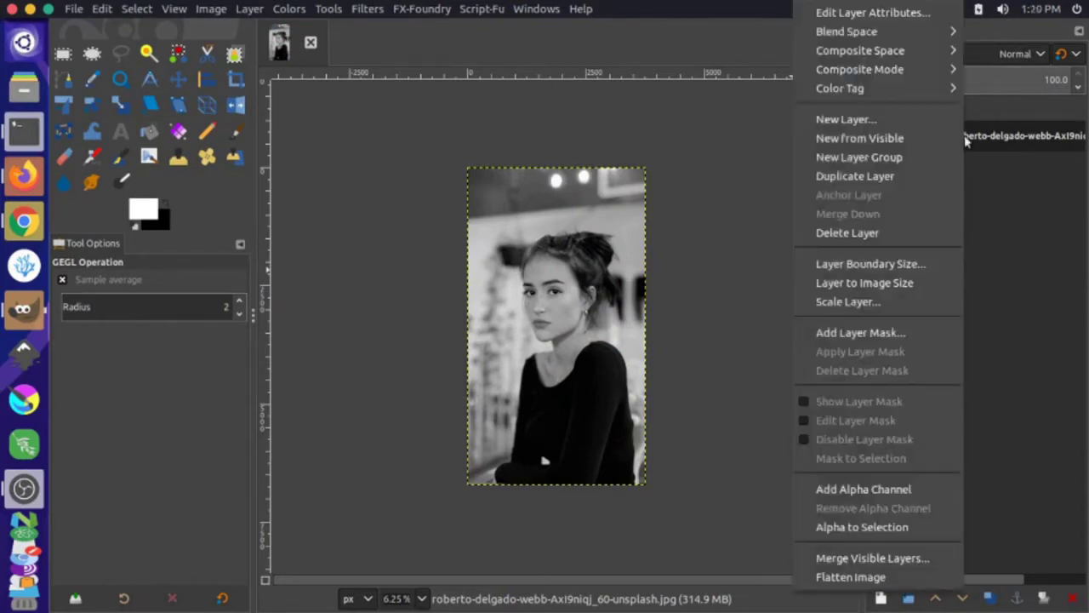
pyautogui.click(917, 176)
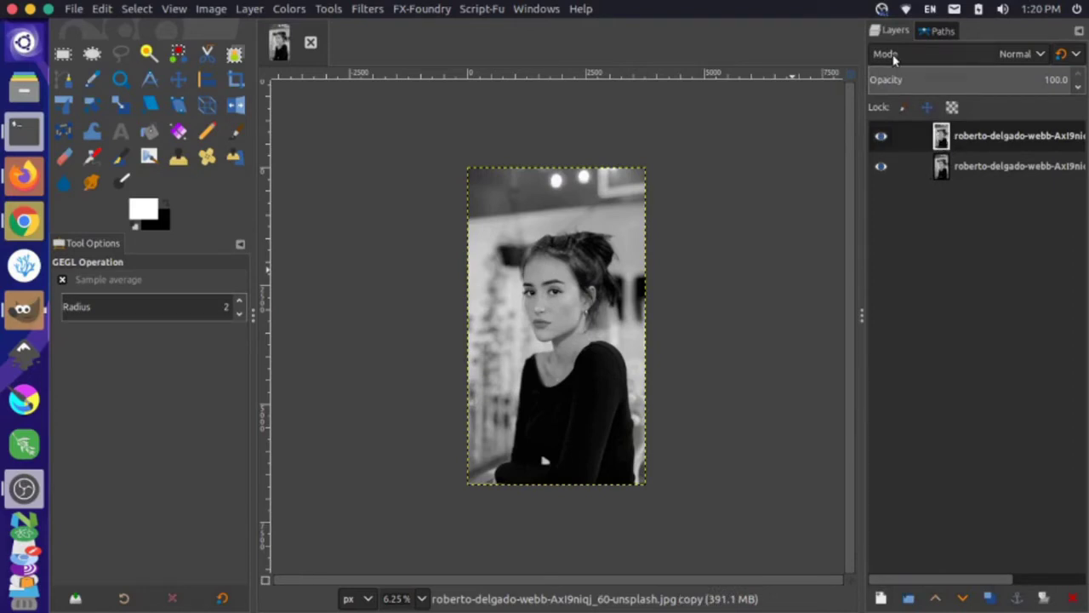
pyautogui.click(1043, 57)
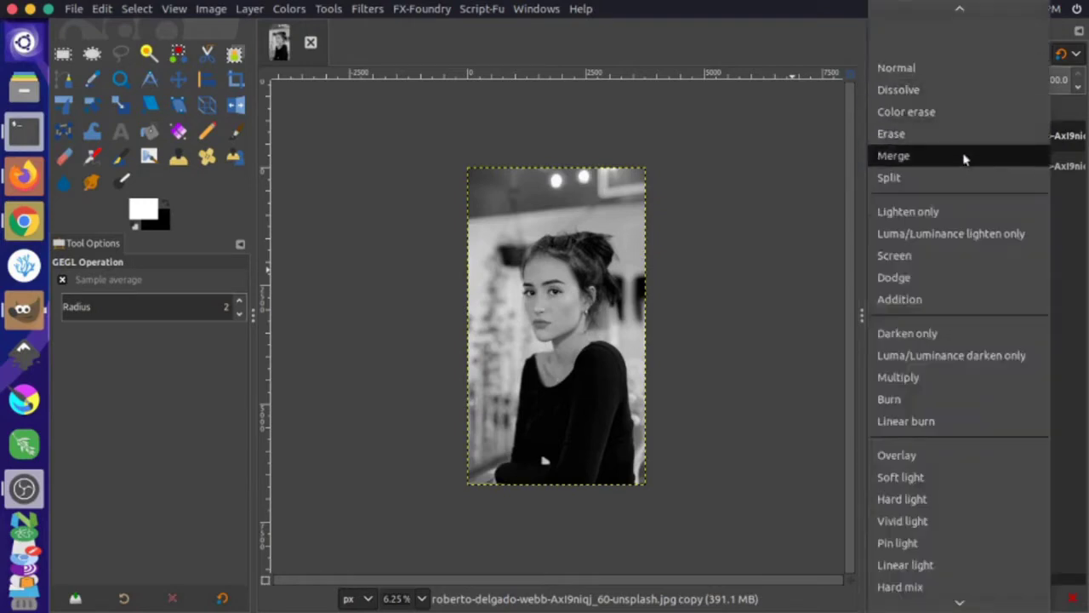
pyautogui.click(922, 280)
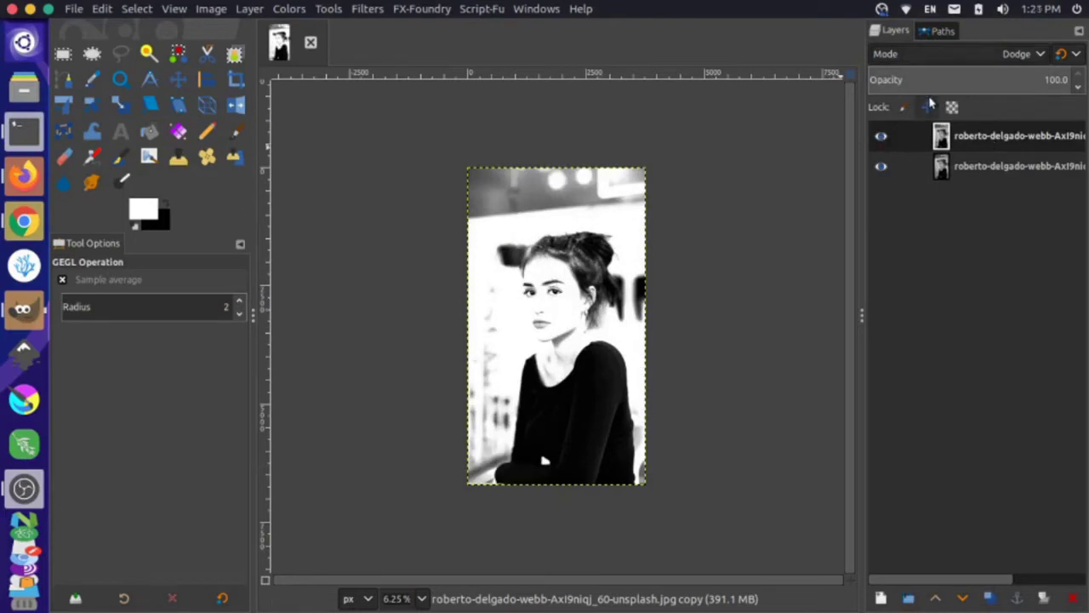
# Step: Invert the colors of the duplicated Dodge layer
pyautogui.scroll(1, 700, 270)
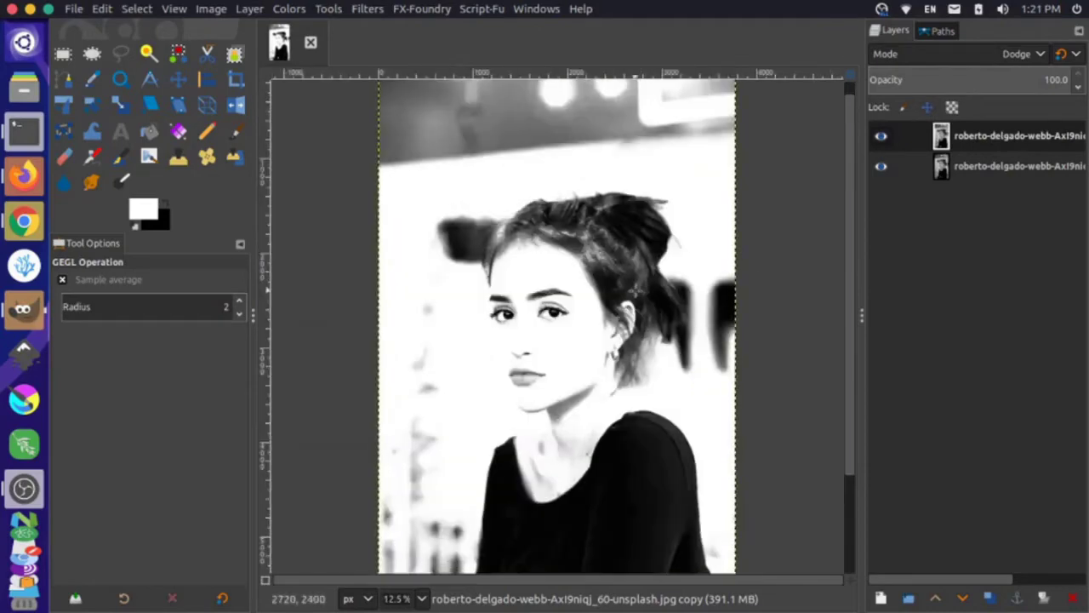
pyautogui.scroll(-2, 634, 298)
pyautogui.scroll(2, 637, 309)
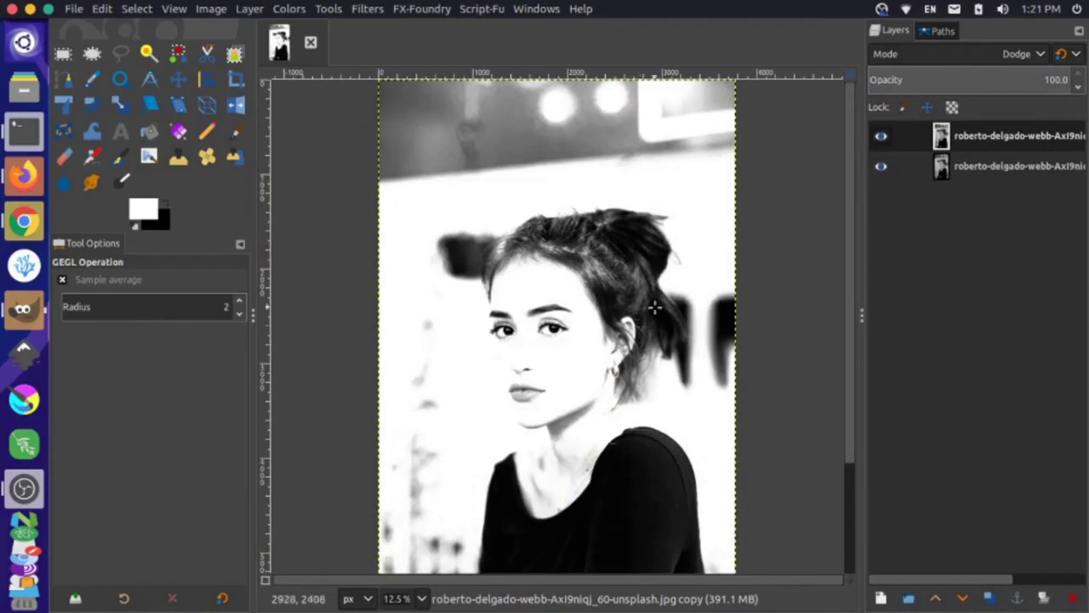
pyautogui.scroll(-2, 798, 212)
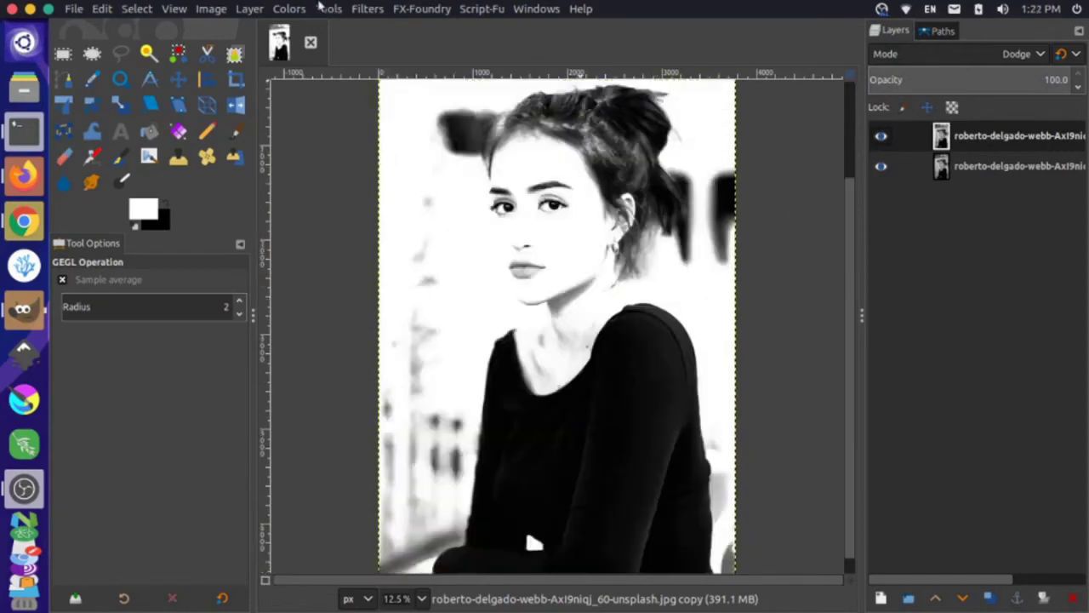
pyautogui.click(289, 8)
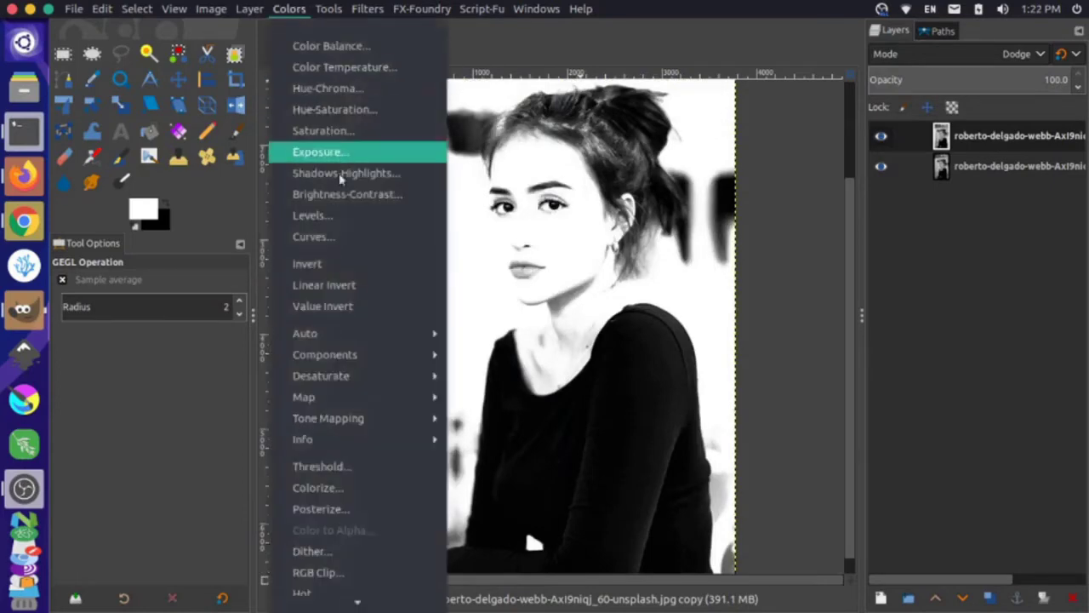
pyautogui.click(360, 268)
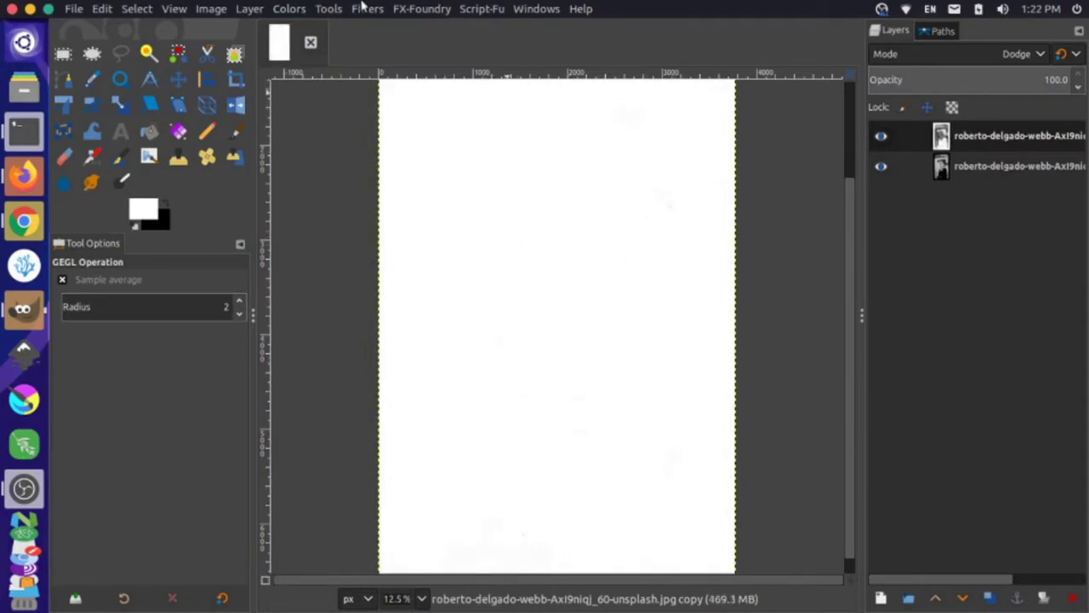
# Step: Start a Gaussian Blur on the inverted copy with linked X and Y sizes of about 30
pyautogui.click(360, 7)
pyautogui.moveTo(415, 143)
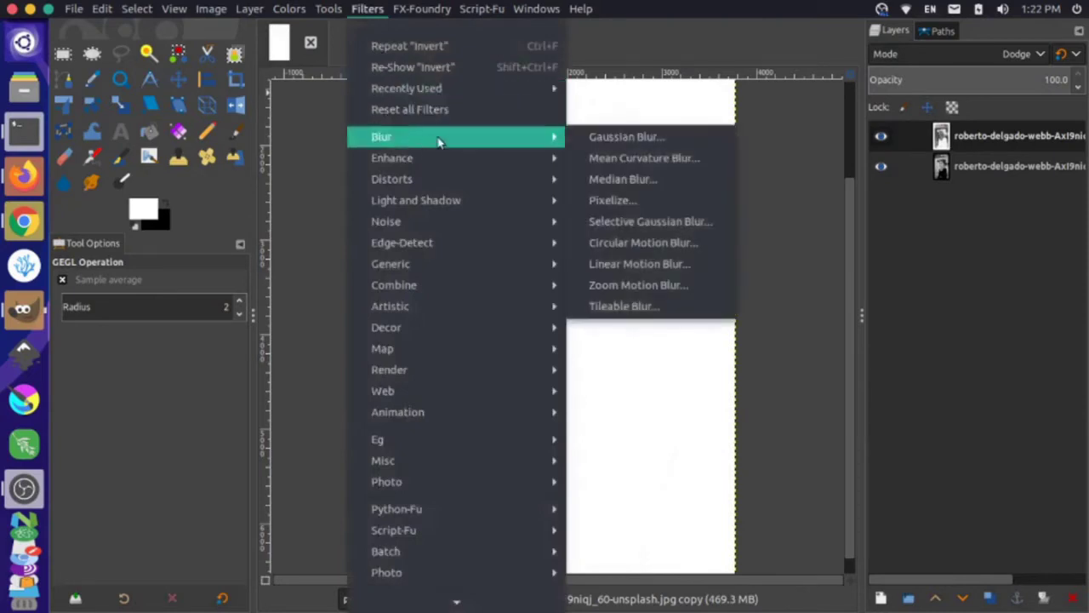
pyautogui.click(628, 139)
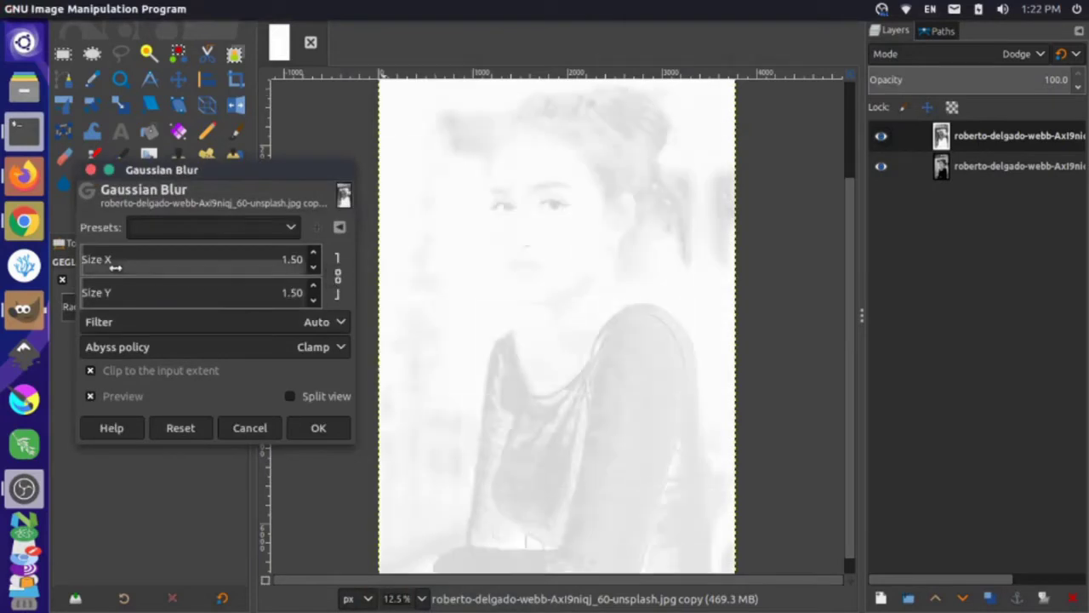
pyautogui.click(88, 258)
pyautogui.moveTo(96, 256); pyautogui.dragTo(153, 254)
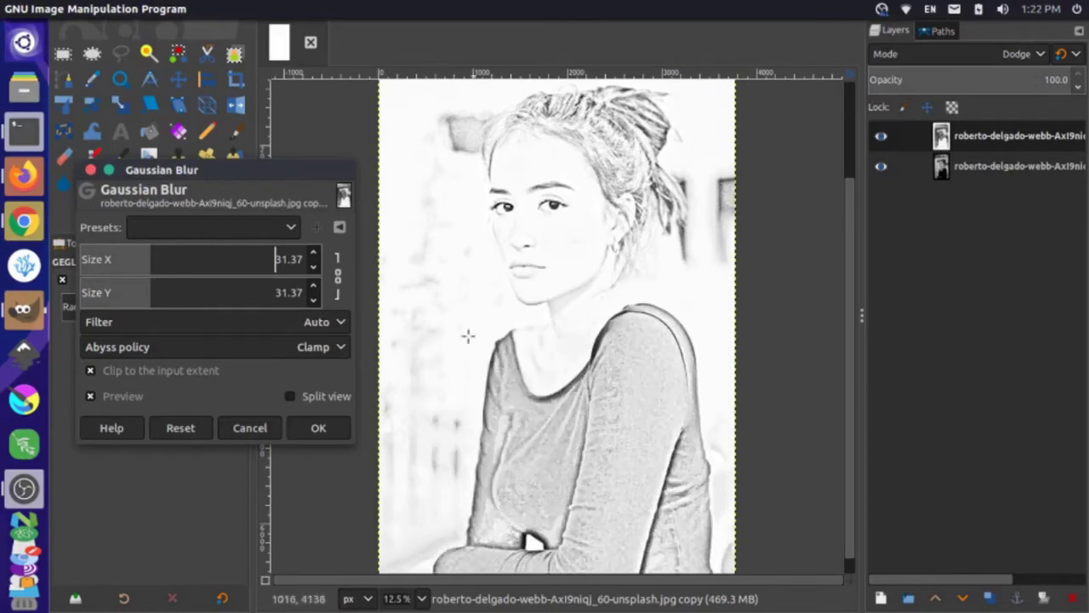
pyautogui.scroll(-1, 148, 254)
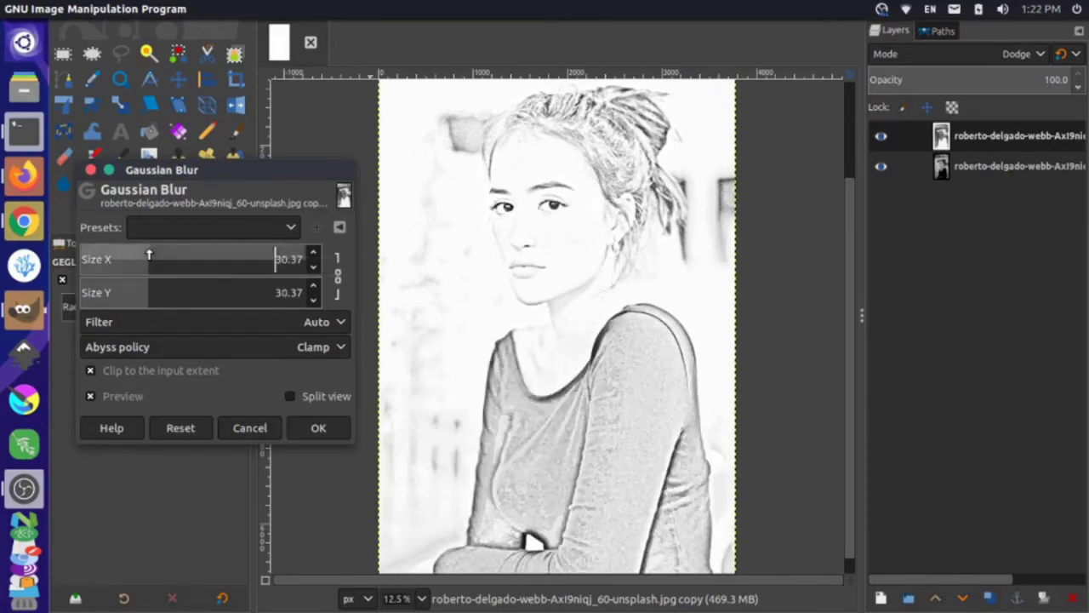
# Step: Try stronger and weaker Gaussian Blur sizes between about 23 and 90 to compare the sketch effect
pyautogui.moveTo(189, 257); pyautogui.dragTo(224, 256)
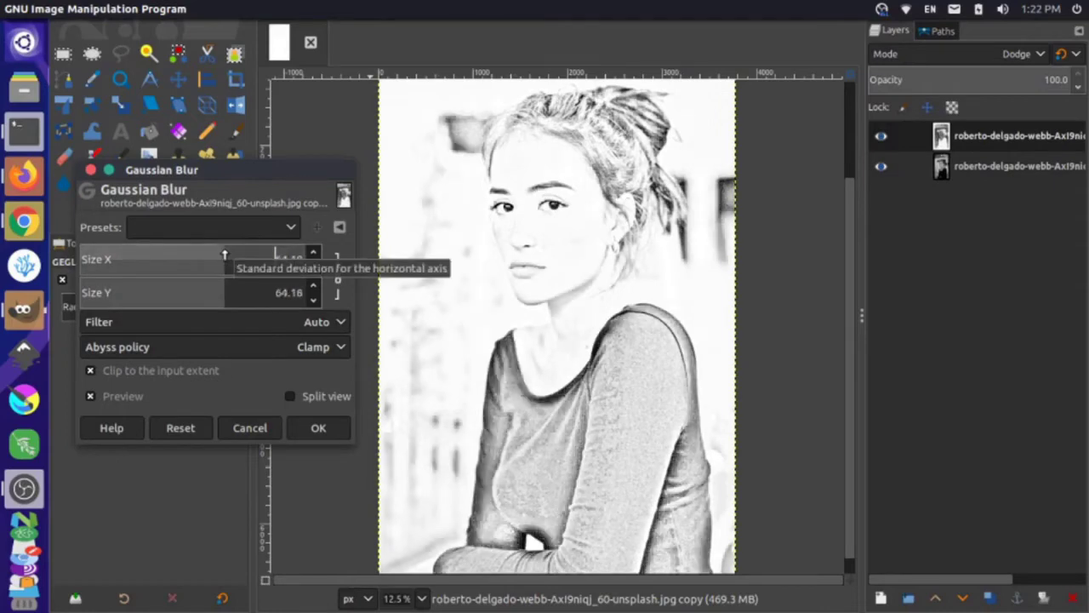
pyautogui.moveTo(228, 256); pyautogui.dragTo(265, 255)
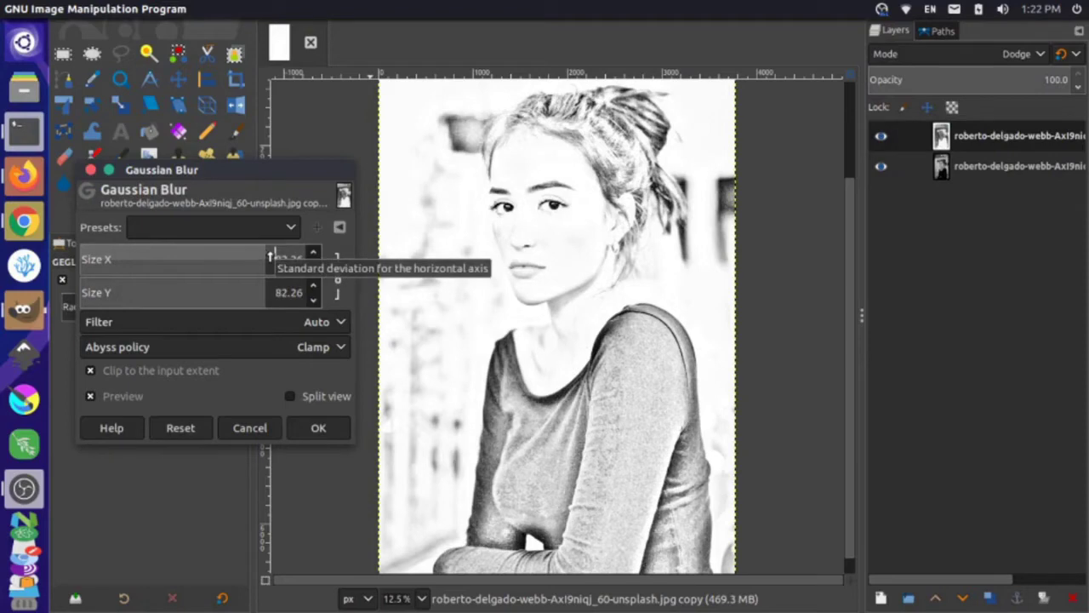
pyautogui.moveTo(270, 256); pyautogui.dragTo(278, 255)
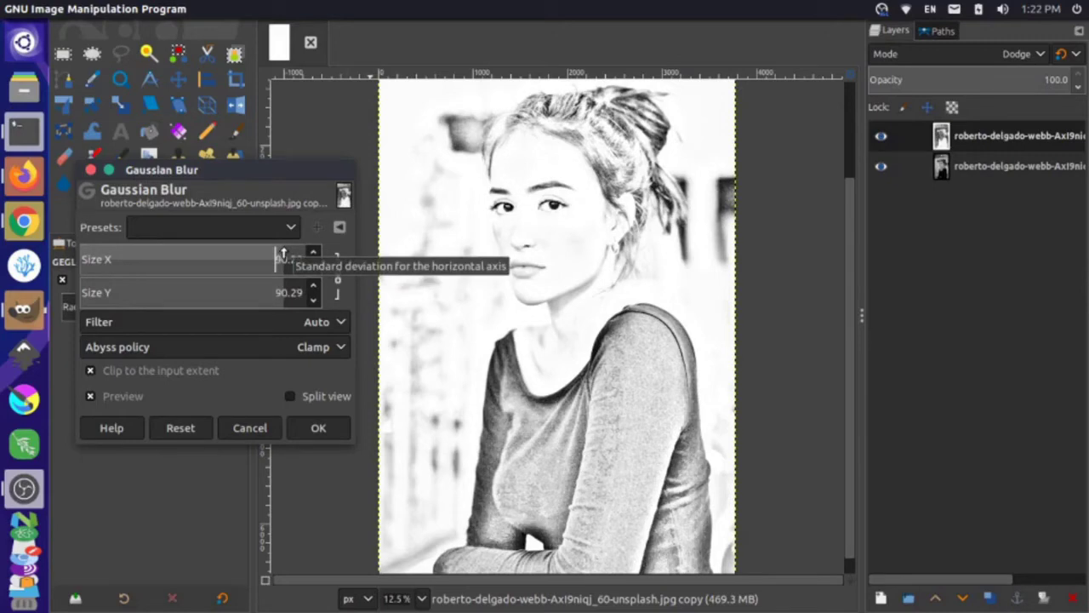
pyautogui.doubleClick(276, 257)
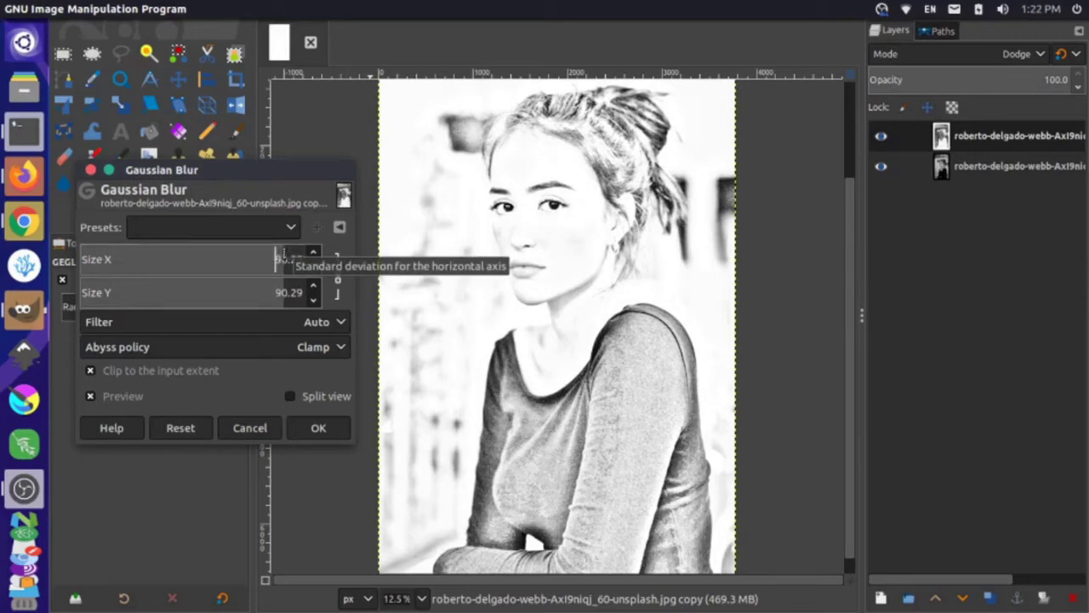
pyautogui.click(257, 256)
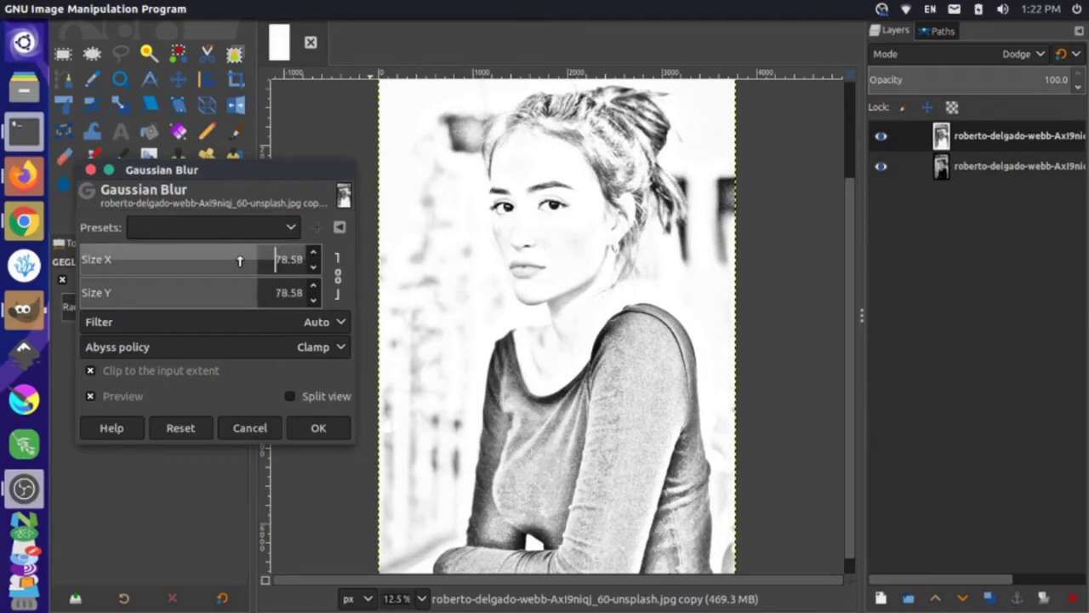
pyautogui.moveTo(239, 260); pyautogui.dragTo(132, 253)
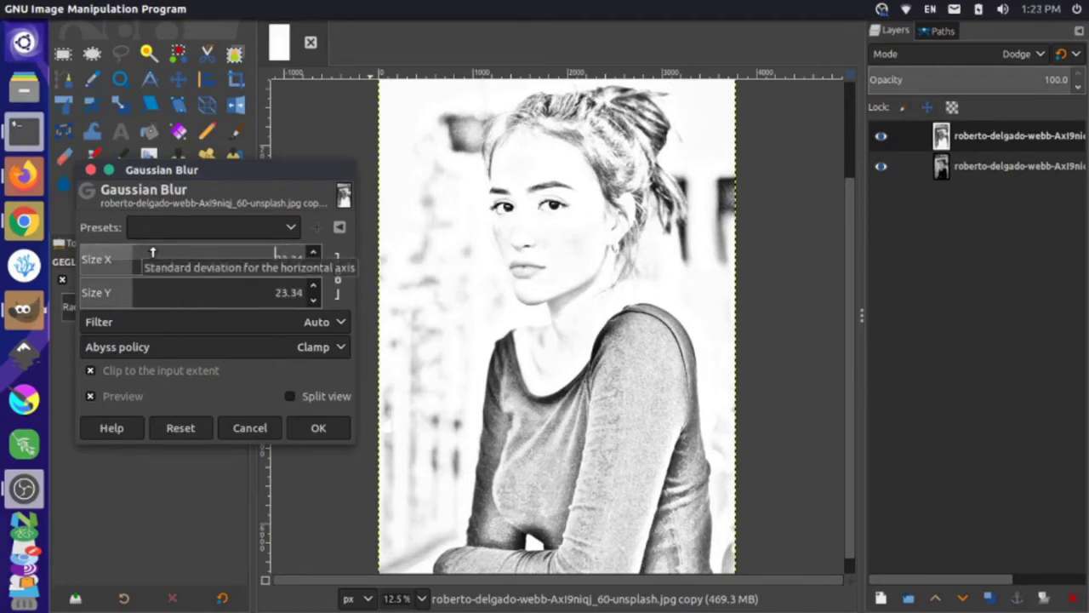
pyautogui.click(153, 252)
# Step: Set the Gaussian Blur's X and Y sizes to 35 and apply it to the inverted copy
pyautogui.tripleClick(297, 259)
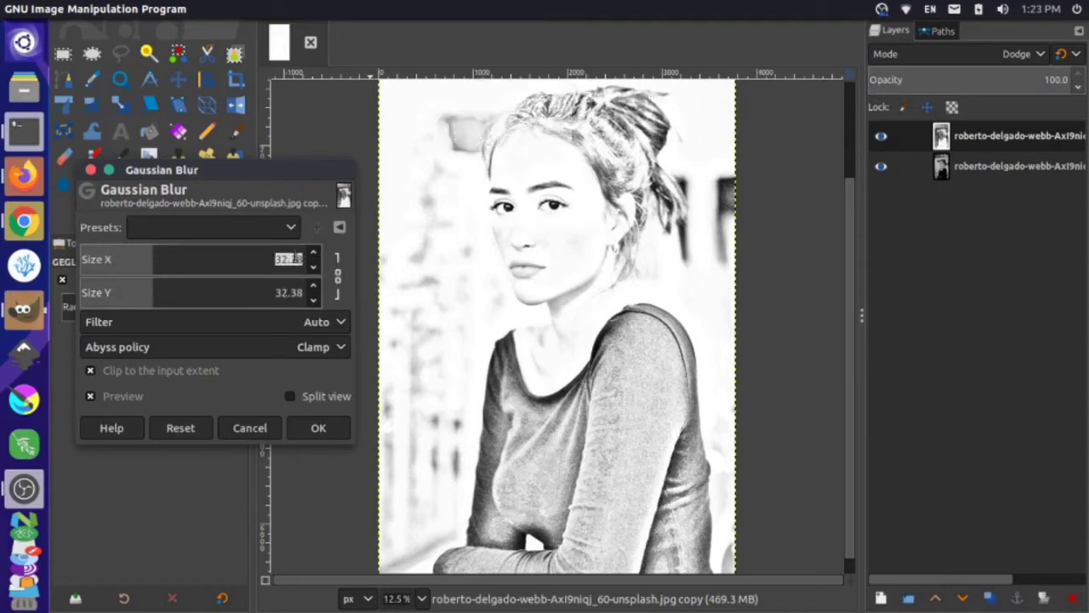
pyautogui.write('35')
pyautogui.press('Return')
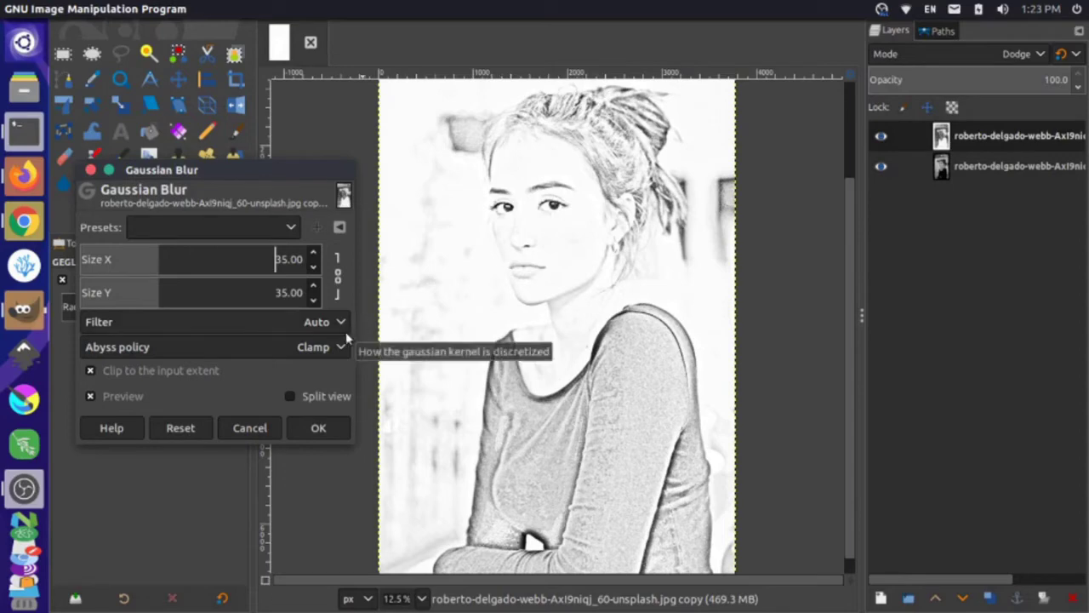
pyautogui.click(317, 428)
pyautogui.press('m')
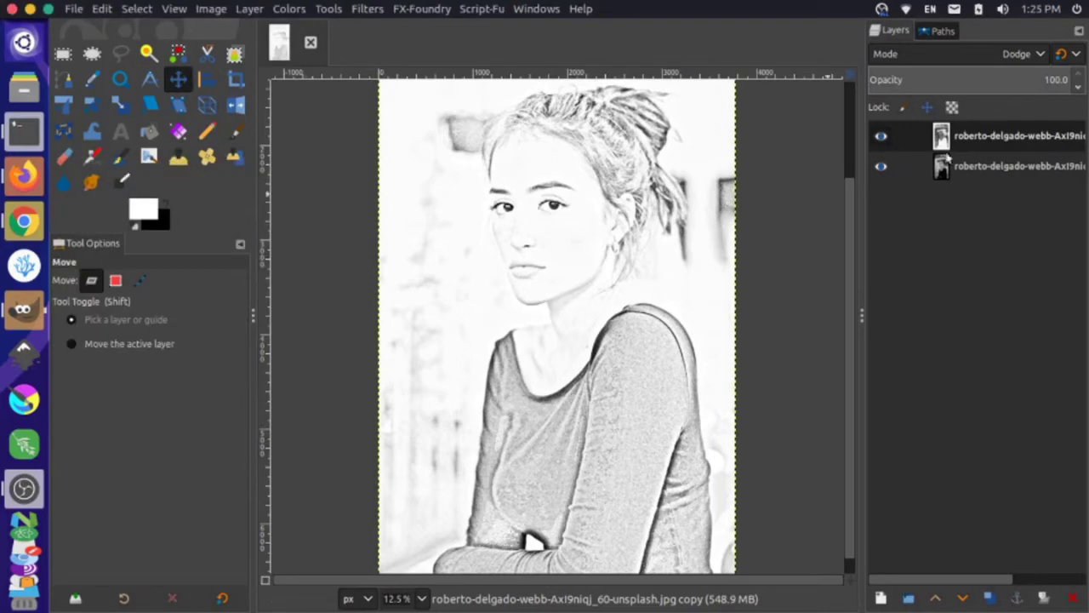
# Step: Adjust the blurred copy's Levels by raising the black input level to 8, and inspect the sweater up close
pyautogui.click(294, 8)
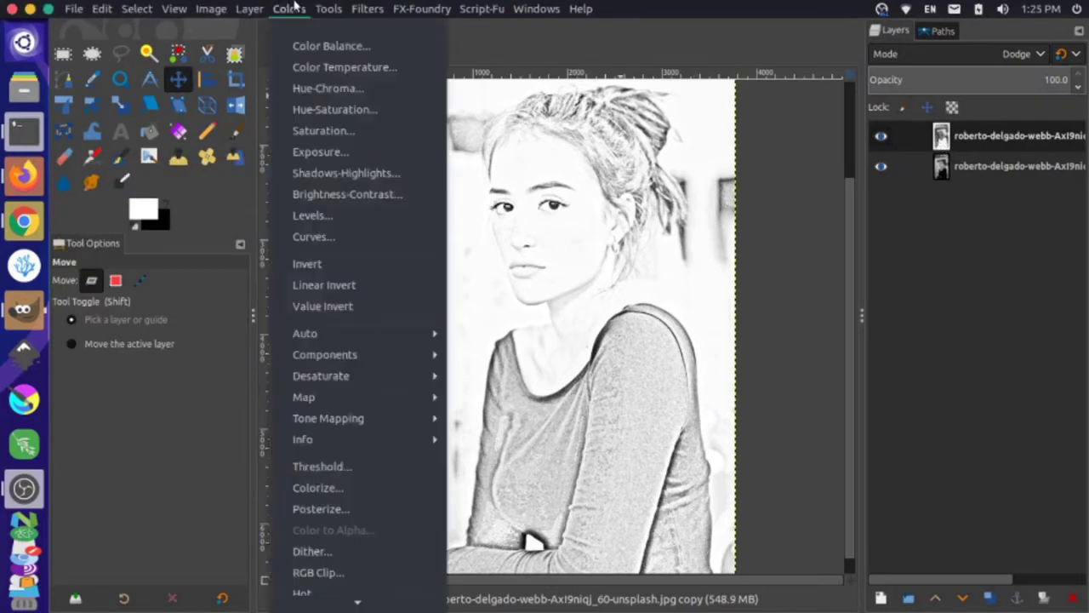
pyautogui.click(344, 215)
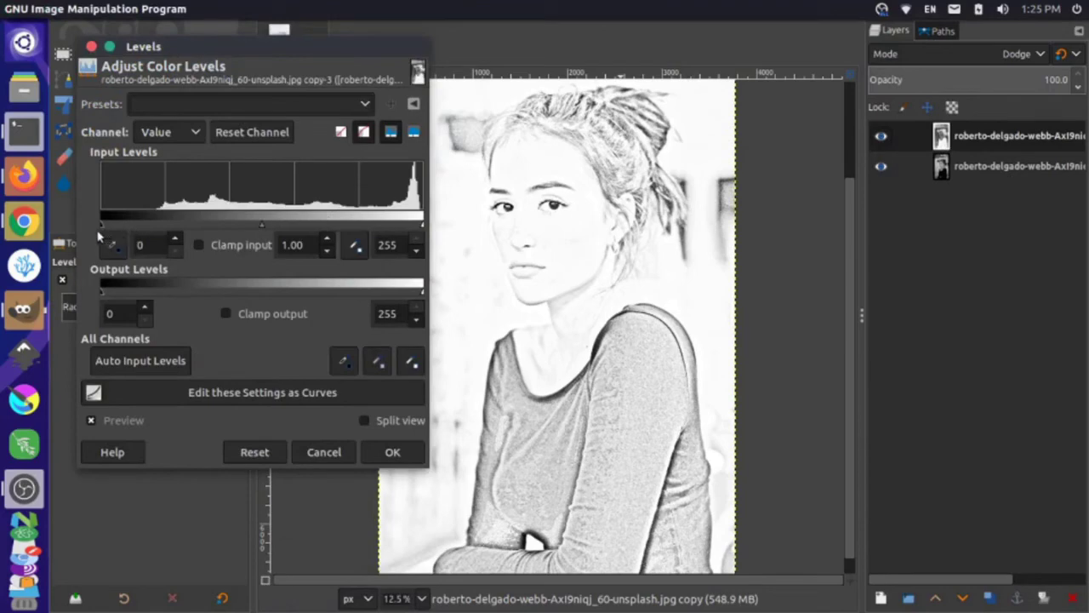
pyautogui.moveTo(101, 222); pyautogui.dragTo(122, 228)
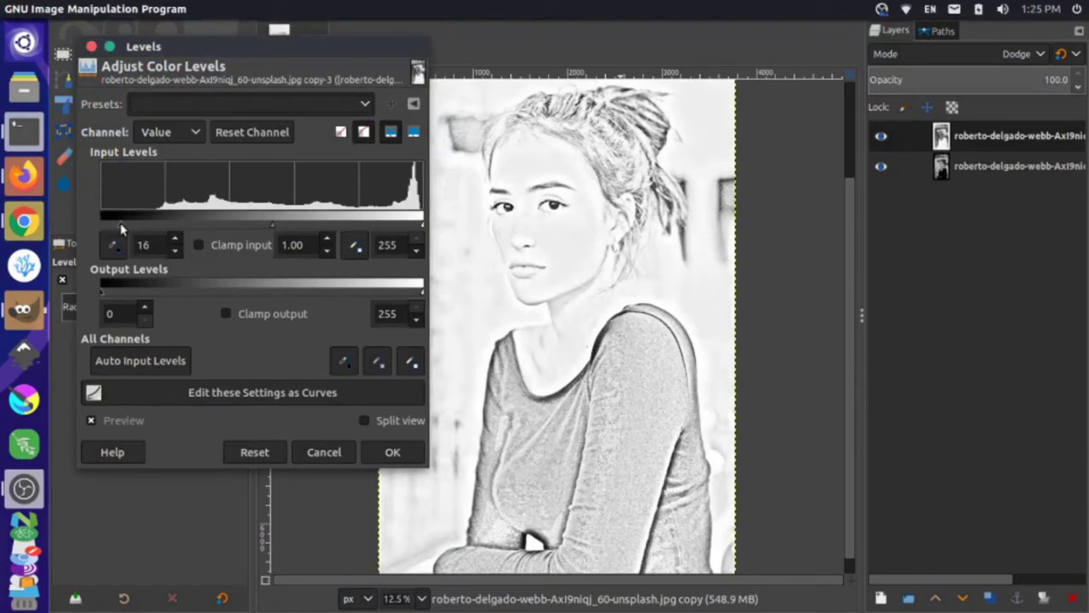
pyautogui.moveTo(121, 228); pyautogui.dragTo(111, 226)
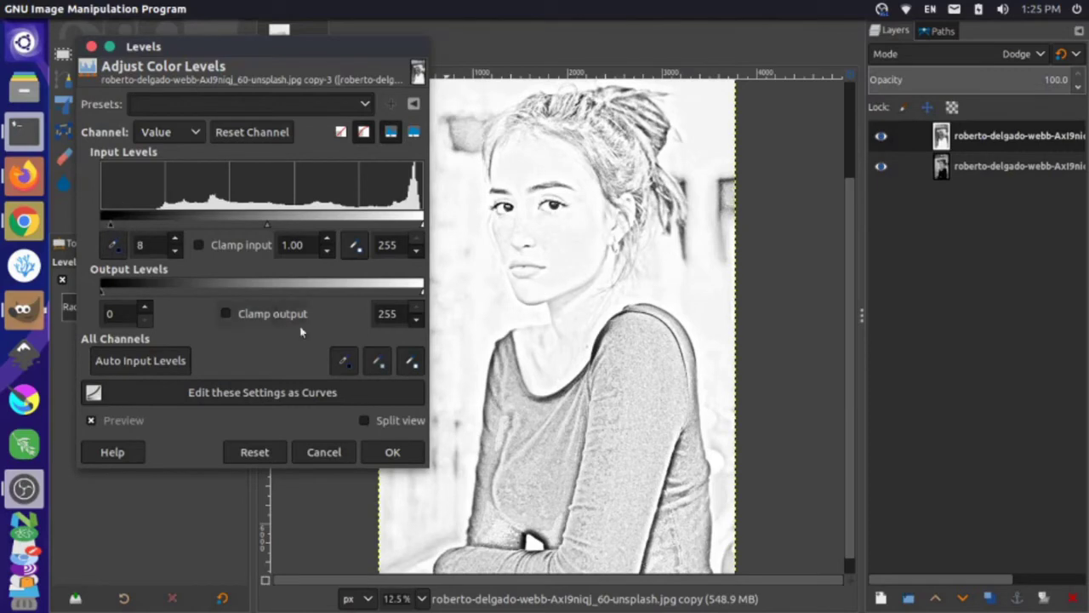
pyautogui.click(394, 453)
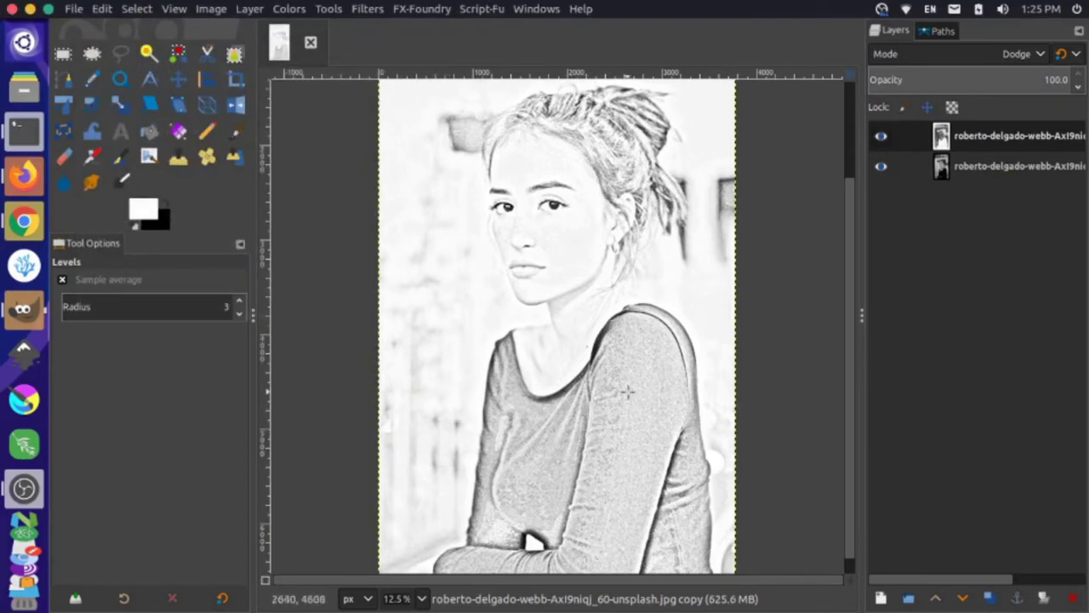
pyautogui.scroll(-1, 627, 390)
pyautogui.scroll(2, 627, 392)
pyautogui.scroll(1, 627, 391)
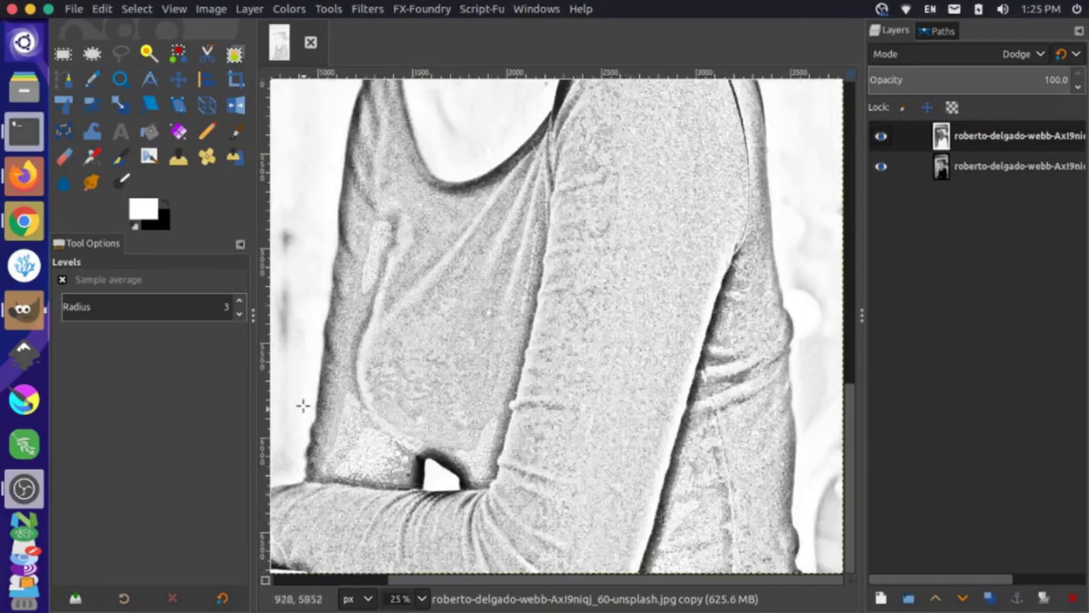
# Step: Set up the Paintbrush with white, the Hardness 100 brush, hardness 0 and opacity 40 for softening dark areas
pyautogui.scroll(5, 516, 175)
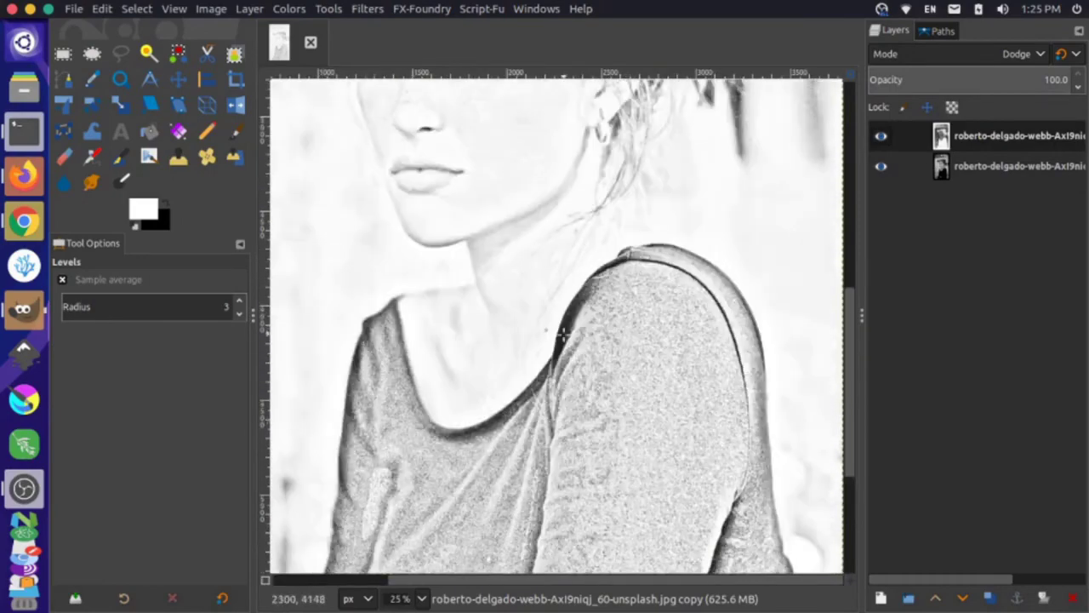
pyautogui.scroll(-5, 528, 367)
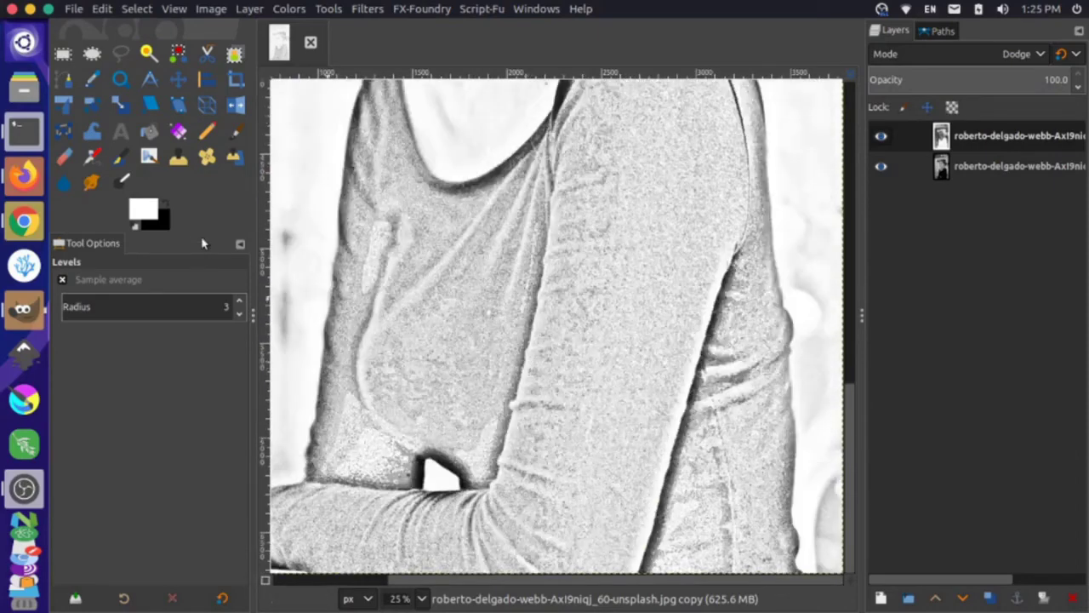
pyautogui.click(235, 130)
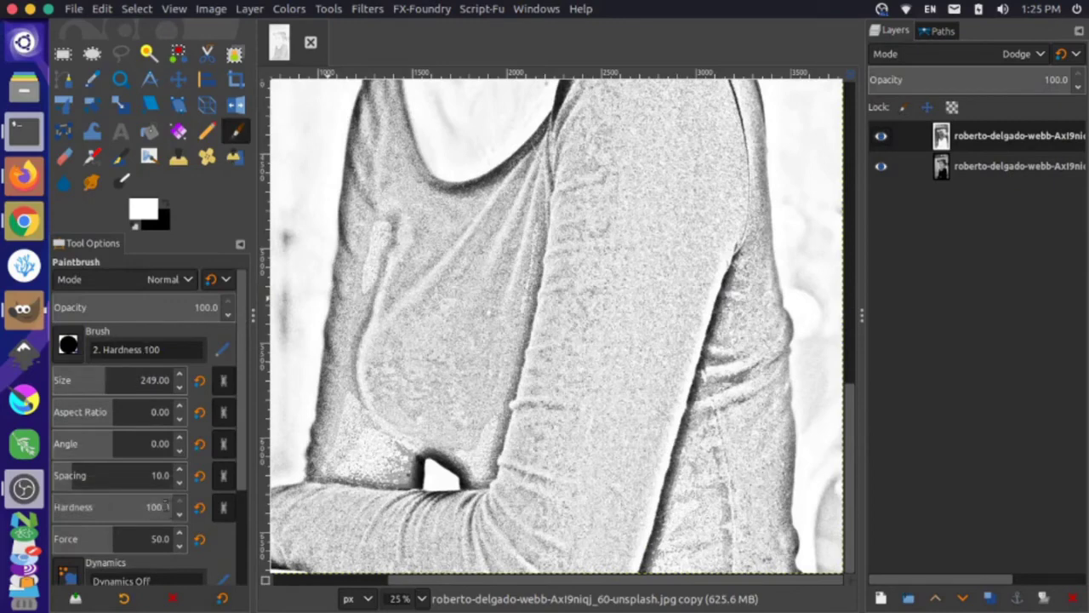
pyautogui.tripleClick(164, 506)
pyautogui.write('0')
pyautogui.press('Return')
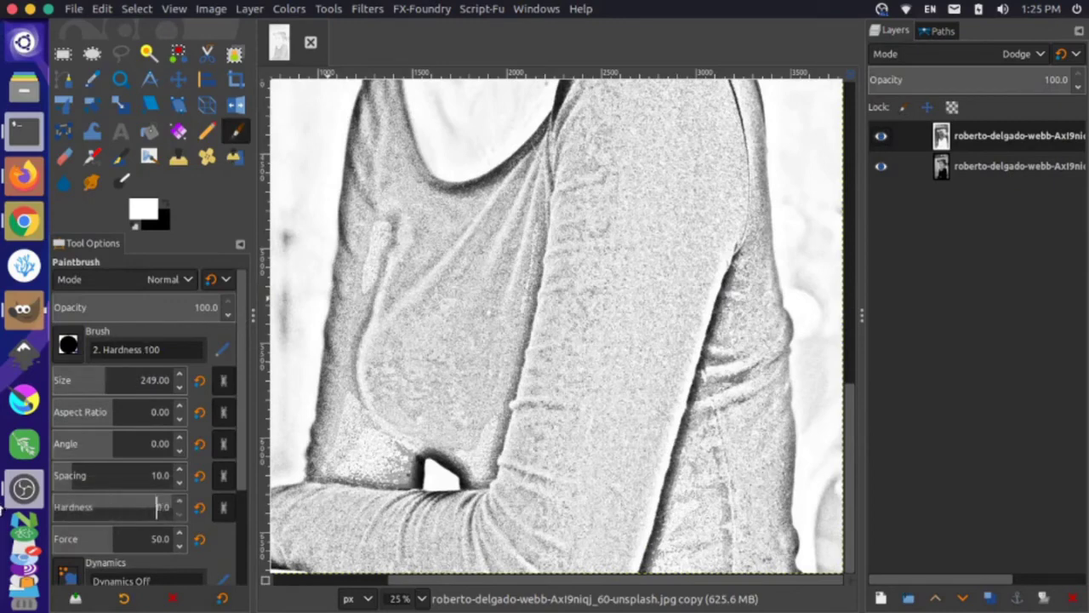
pyautogui.tripleClick(201, 307)
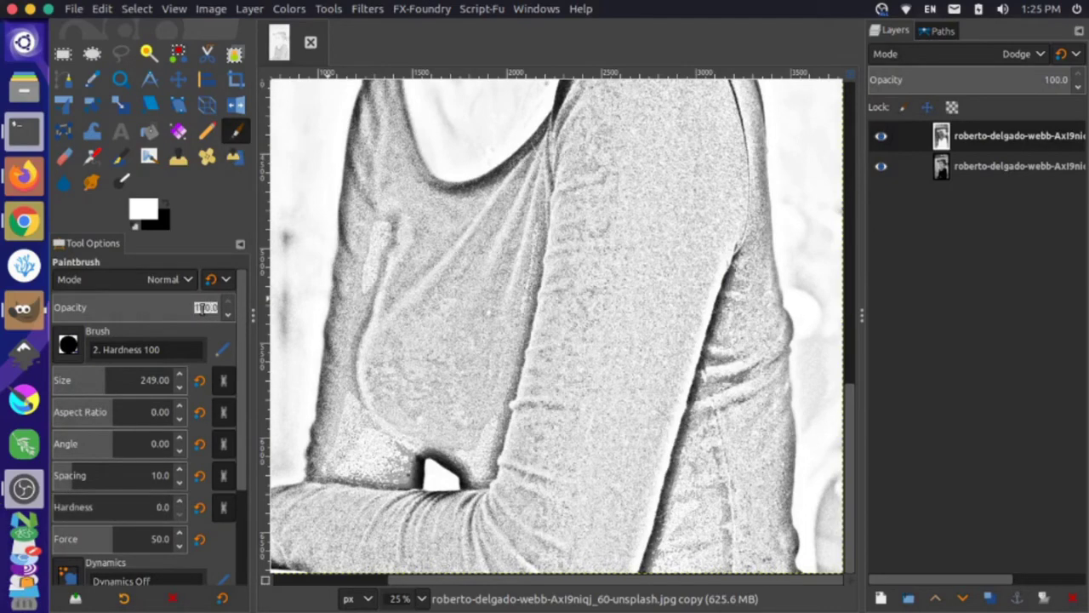
pyautogui.write('40')
pyautogui.press('Return')
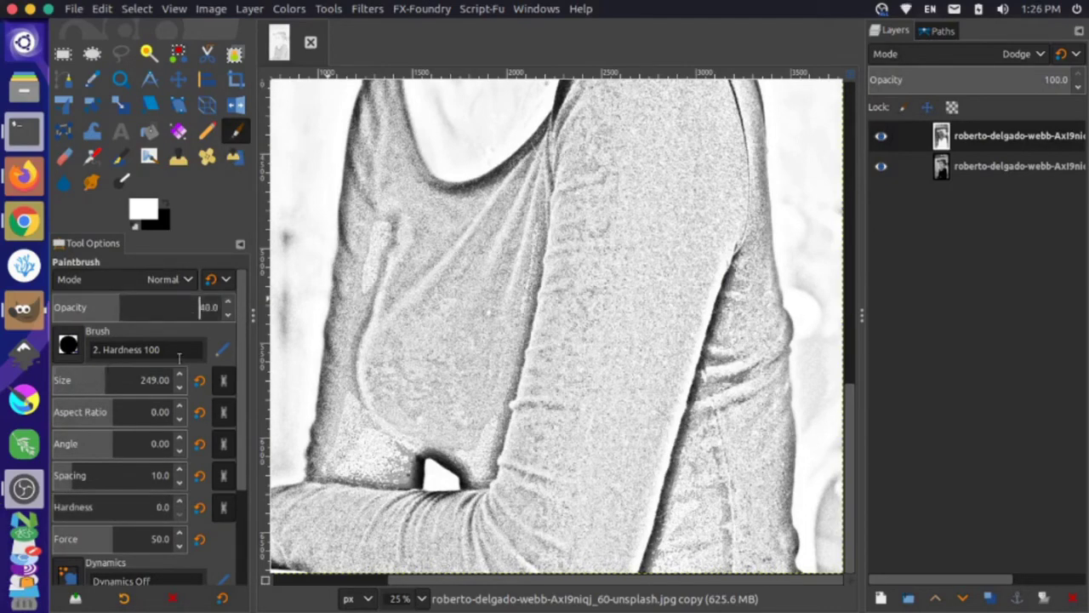
# Step: Paint white over the heavy dark edges at the gap above the folded arm, the shoulder, neckline, sleeve and sweater side
pyautogui.click(423, 472)
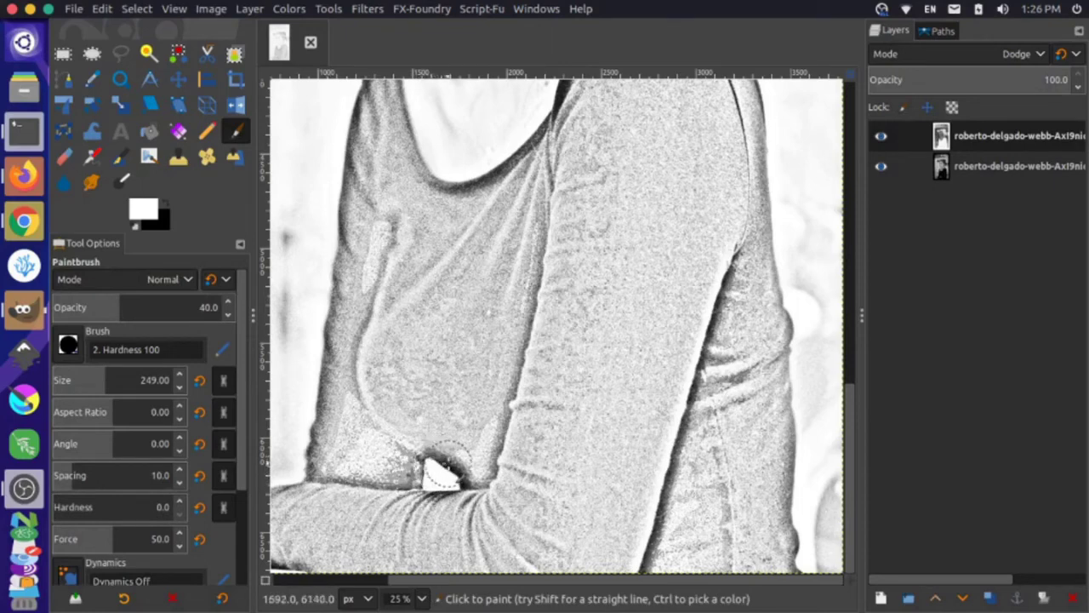
pyautogui.moveTo(462, 485); pyautogui.dragTo(432, 451)
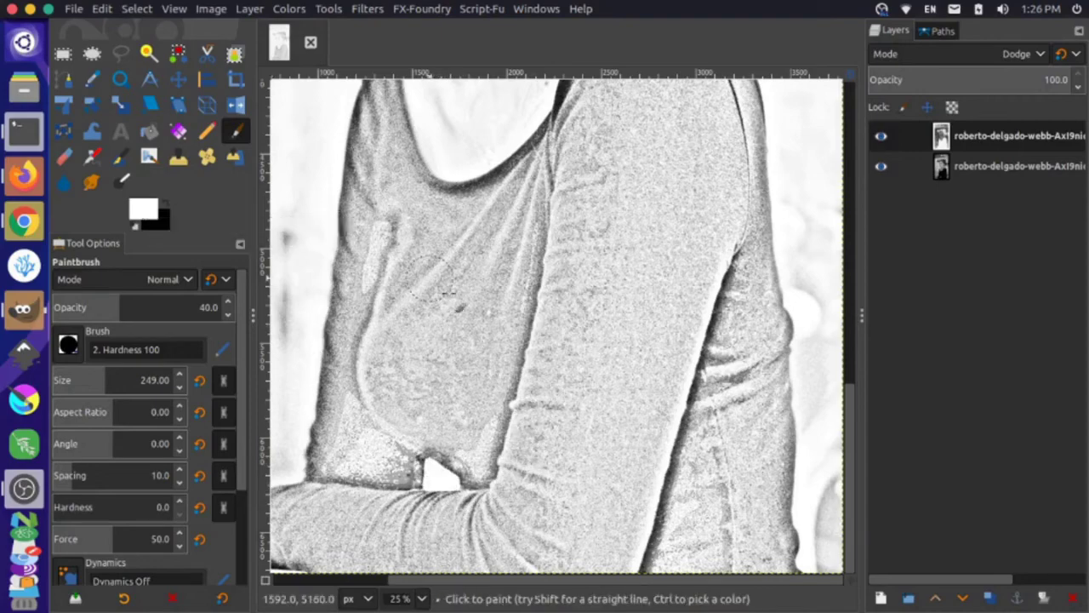
pyautogui.scroll(5, 633, 306)
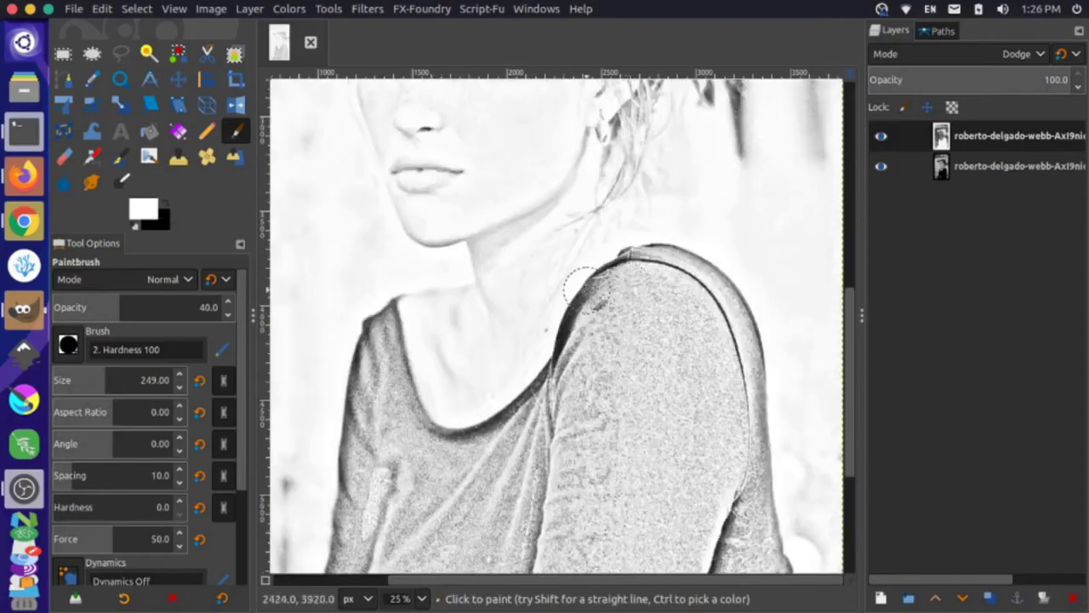
pyautogui.moveTo(580, 288)
pyautogui.mouseDown()
pyautogui.moveTo(557, 340)
pyautogui.moveTo(570, 357)
pyautogui.moveTo(615, 253)
pyautogui.moveTo(600, 265)
pyautogui.moveTo(659, 257)
pyautogui.moveTo(706, 289)
pyautogui.moveTo(745, 357)
pyautogui.mouseUp()
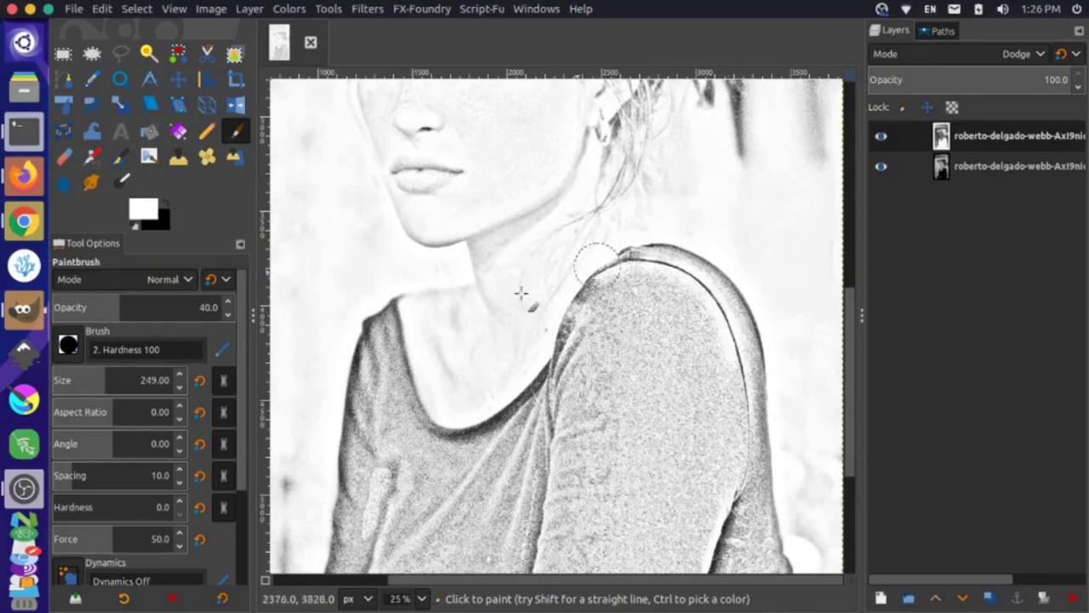
pyautogui.moveTo(520, 294)
pyautogui.mouseDown()
pyautogui.moveTo(357, 319)
pyautogui.moveTo(367, 372)
pyautogui.moveTo(354, 404)
pyautogui.moveTo(468, 419)
pyautogui.moveTo(525, 384)
pyautogui.mouseUp()
pyautogui.scroll(-5, 638, 455)
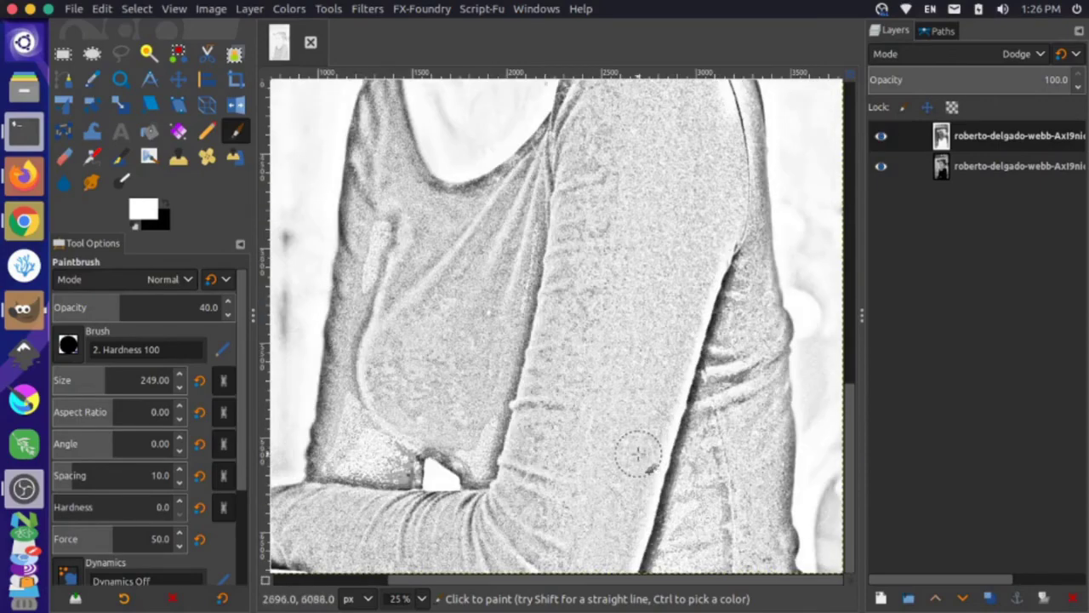
pyautogui.moveTo(638, 456)
pyautogui.mouseDown()
pyautogui.moveTo(727, 280)
pyautogui.moveTo(685, 375)
pyautogui.moveTo(652, 552)
pyautogui.moveTo(680, 487)
pyautogui.moveTo(737, 250)
pyautogui.mouseUp()
pyautogui.moveTo(304, 444)
pyautogui.mouseDown()
pyautogui.moveTo(321, 340)
pyautogui.moveTo(355, 256)
pyautogui.moveTo(340, 204)
pyautogui.moveTo(343, 128)
pyautogui.mouseUp()
# Step: Lighten the darkest hair areas along the top of the head and in the strands behind the ear with white strokes
pyautogui.scroll(10, 397, 420)
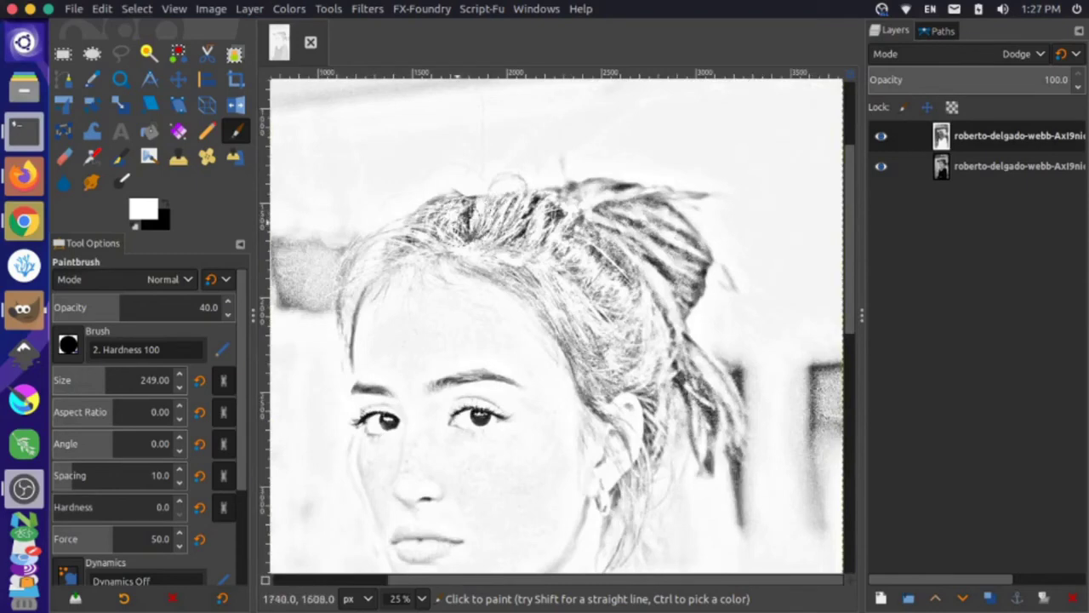
pyautogui.moveTo(460, 217)
pyautogui.mouseDown()
pyautogui.moveTo(469, 206)
pyautogui.moveTo(539, 206)
pyautogui.mouseUp()
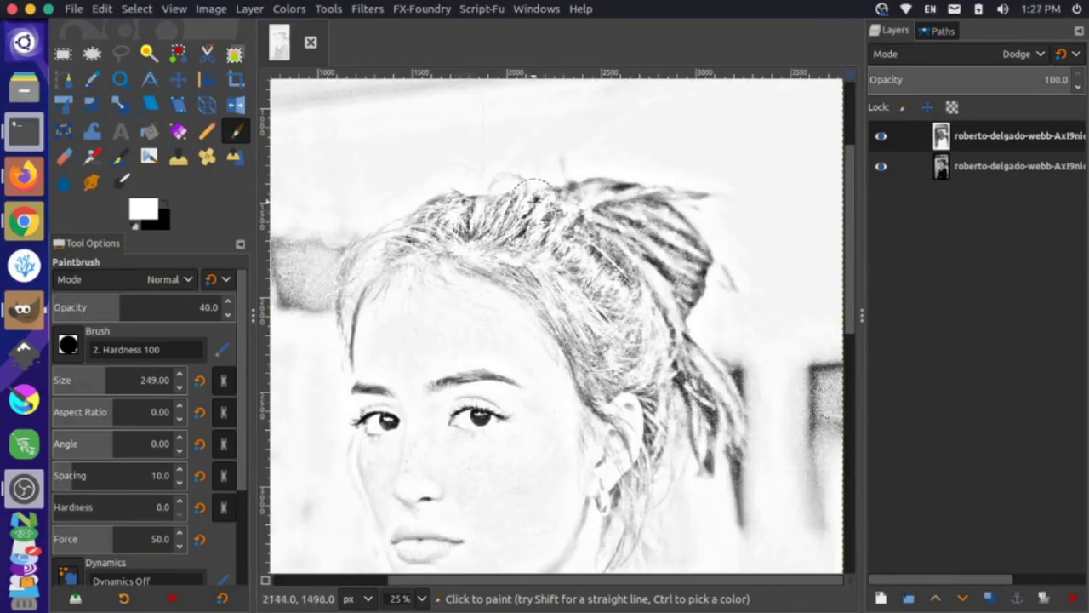
pyautogui.moveTo(710, 412)
pyautogui.mouseDown()
pyautogui.moveTo(671, 370)
pyautogui.moveTo(684, 396)
pyautogui.moveTo(671, 285)
pyautogui.moveTo(624, 268)
pyautogui.moveTo(614, 183)
pyautogui.moveTo(629, 181)
pyautogui.moveTo(698, 276)
pyautogui.moveTo(685, 337)
pyautogui.moveTo(707, 465)
pyautogui.moveTo(659, 402)
pyautogui.mouseUp()
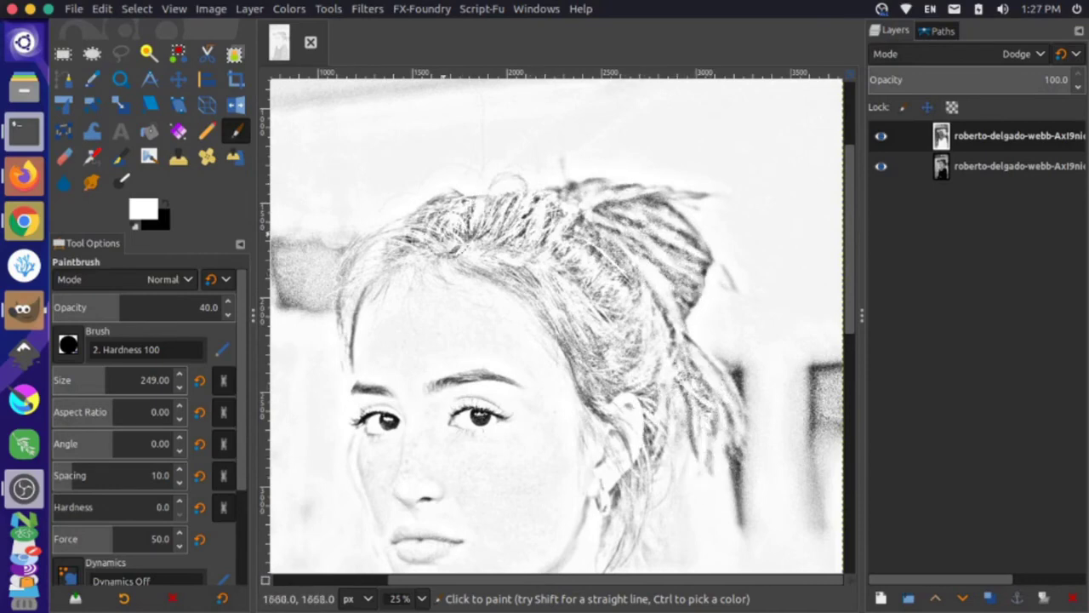
pyautogui.scroll(-6, 374, 289)
pyautogui.scroll(8, 443, 255)
pyautogui.scroll(-5, 480, 230)
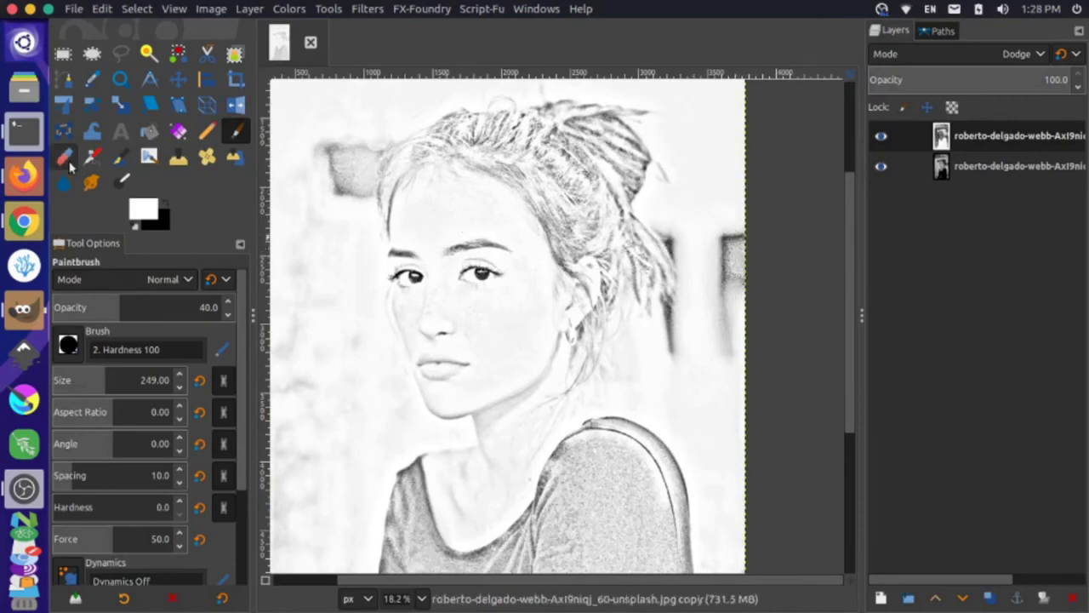
# Step: Raise the brush hardness and opacity to 100 and paint out the dark background shapes on both sides of the head
pyautogui.moveTo(71, 507); pyautogui.dragTo(221, 509)
pyautogui.moveTo(117, 307); pyautogui.dragTo(281, 307)
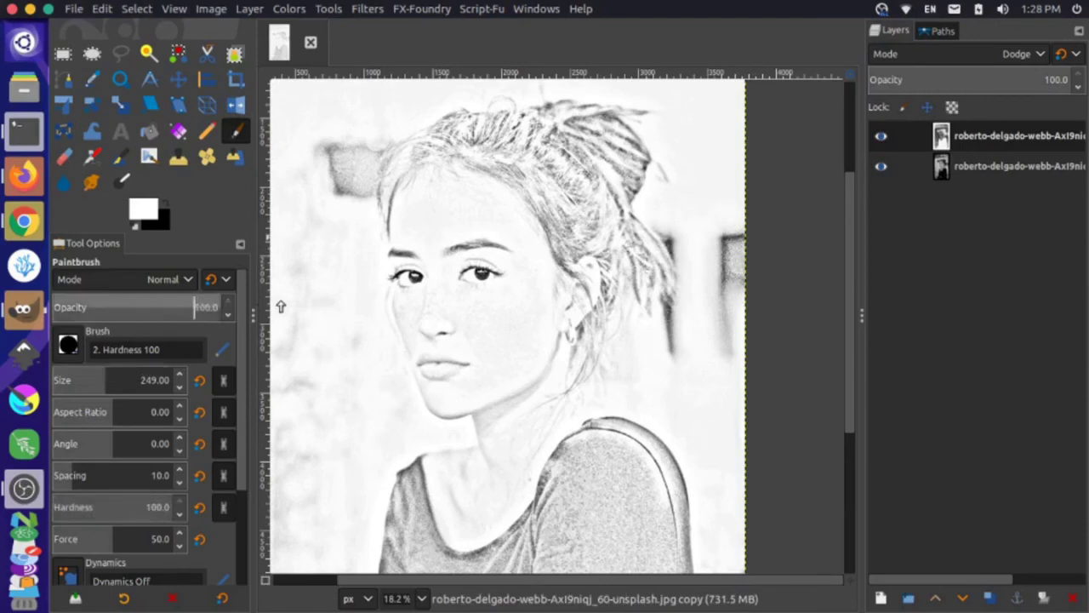
pyautogui.moveTo(728, 223)
pyautogui.mouseDown()
pyautogui.moveTo(745, 352)
pyautogui.moveTo(734, 226)
pyautogui.mouseUp()
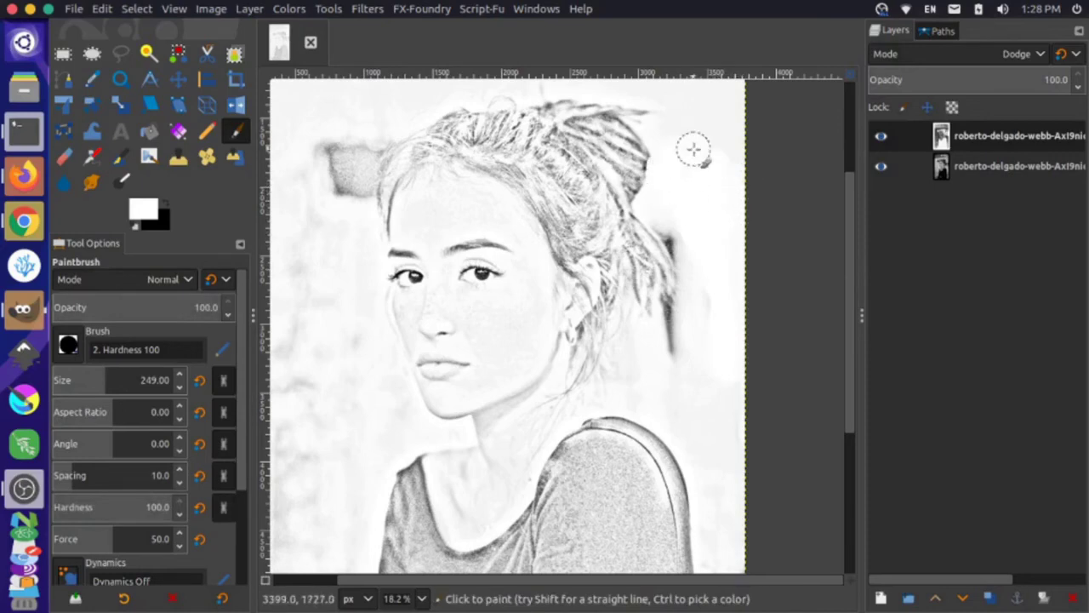
pyautogui.hscroll(-2, 718, 224)
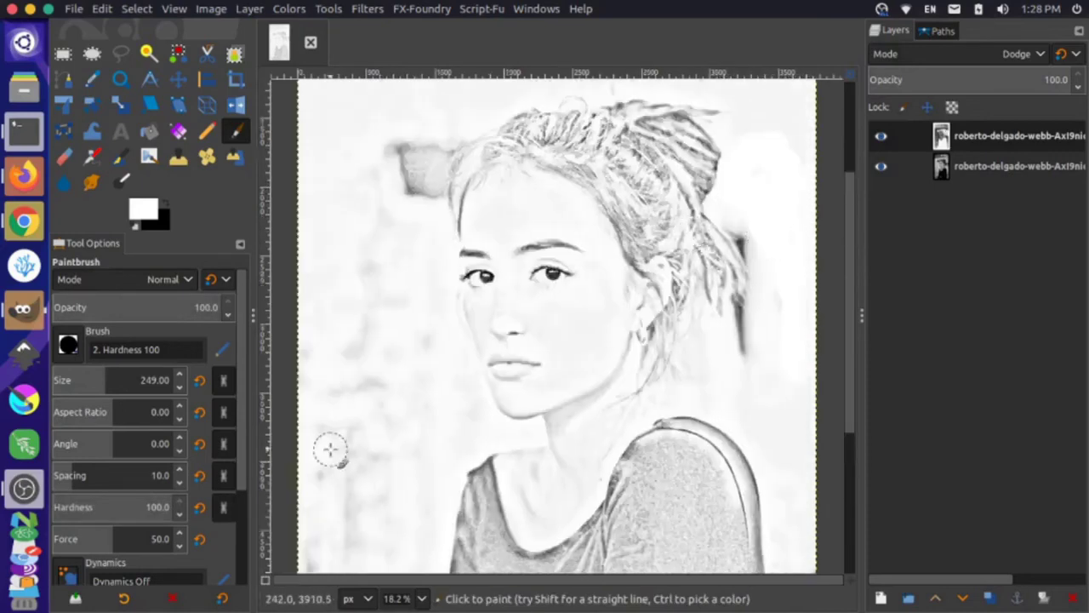
pyautogui.moveTo(353, 280)
pyautogui.mouseDown()
pyautogui.moveTo(384, 175)
pyautogui.moveTo(366, 263)
pyautogui.moveTo(391, 174)
pyautogui.moveTo(419, 132)
pyautogui.moveTo(417, 199)
pyautogui.moveTo(431, 148)
pyautogui.moveTo(423, 205)
pyautogui.mouseUp()
# Step: Switch the paintbrush to the Block 01 brush and set its size to 410
pyautogui.scroll(-5, 419, 423)
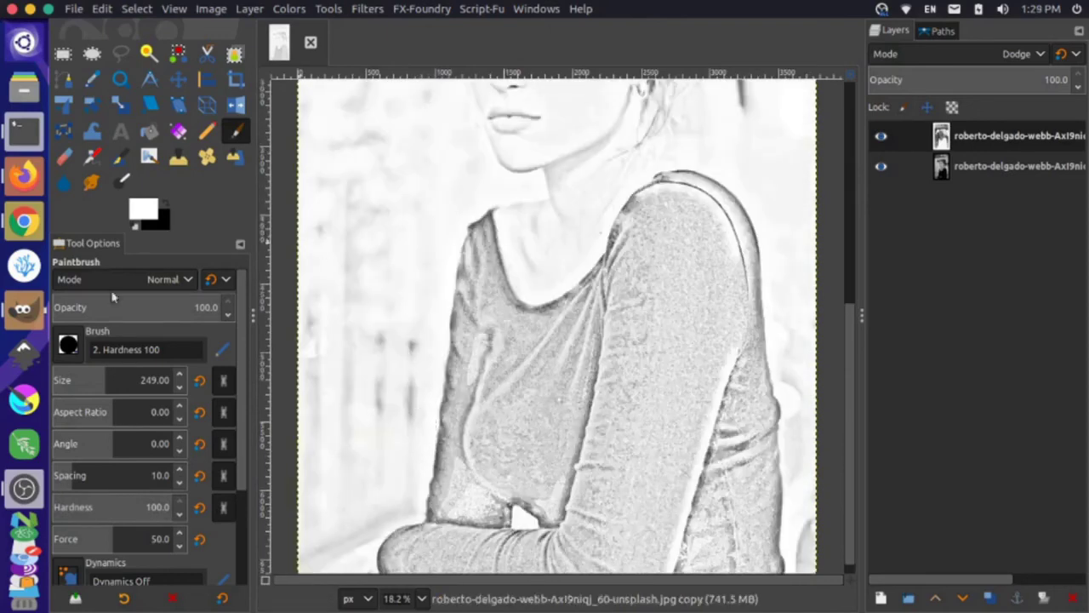
pyautogui.click(74, 343)
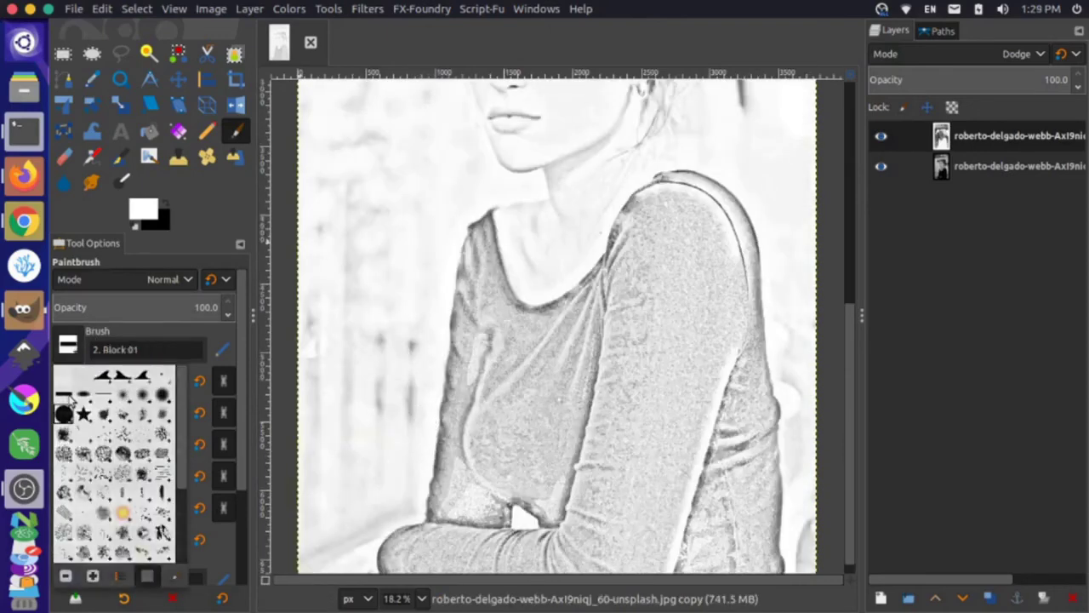
pyautogui.click(101, 410)
pyautogui.moveTo(103, 381); pyautogui.dragTo(142, 381)
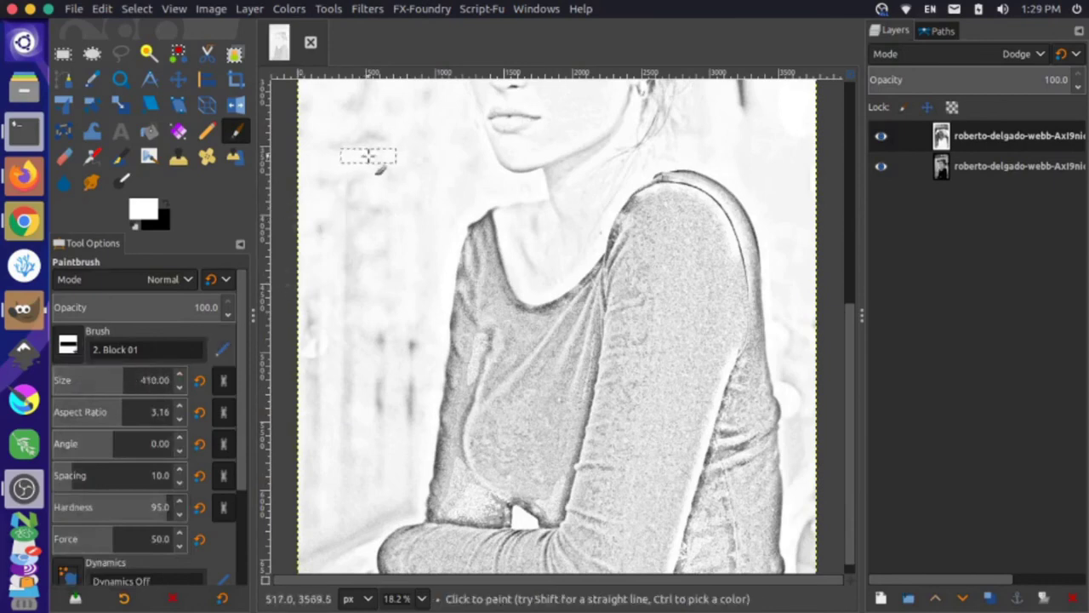
# Step: Paint the background white around the sweater, beside the hair and above the head with the block brush
pyautogui.moveTo(368, 156)
pyautogui.mouseDown()
pyautogui.moveTo(332, 564)
pyautogui.moveTo(316, 494)
pyautogui.moveTo(359, 379)
pyautogui.moveTo(370, 503)
pyautogui.moveTo(381, 510)
pyautogui.moveTo(403, 308)
pyautogui.mouseUp()
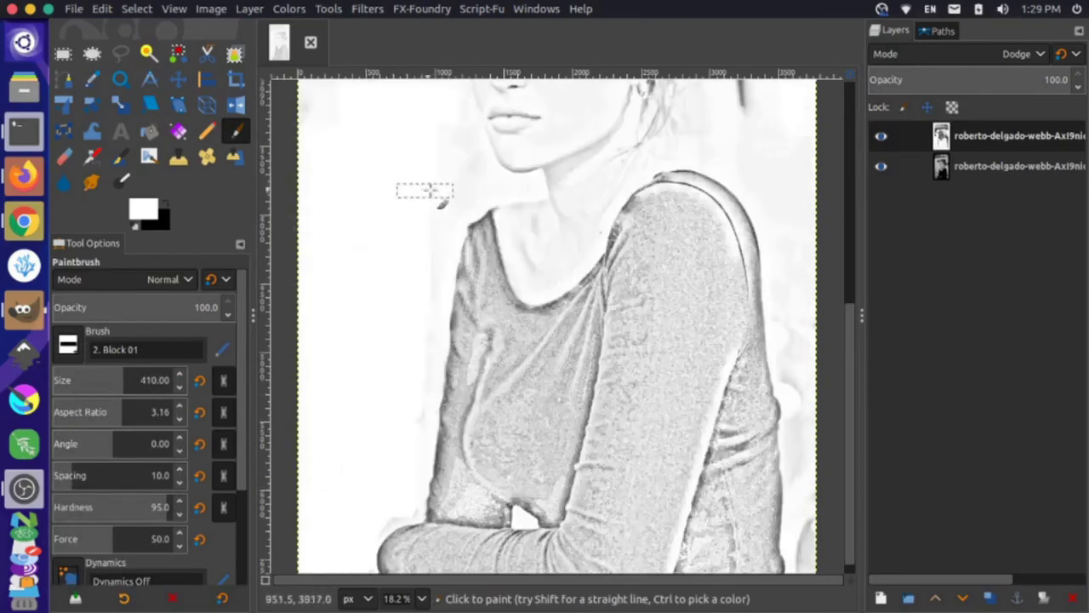
pyautogui.moveTo(787, 297)
pyautogui.mouseDown()
pyautogui.moveTo(817, 501)
pyautogui.moveTo(792, 233)
pyautogui.mouseUp()
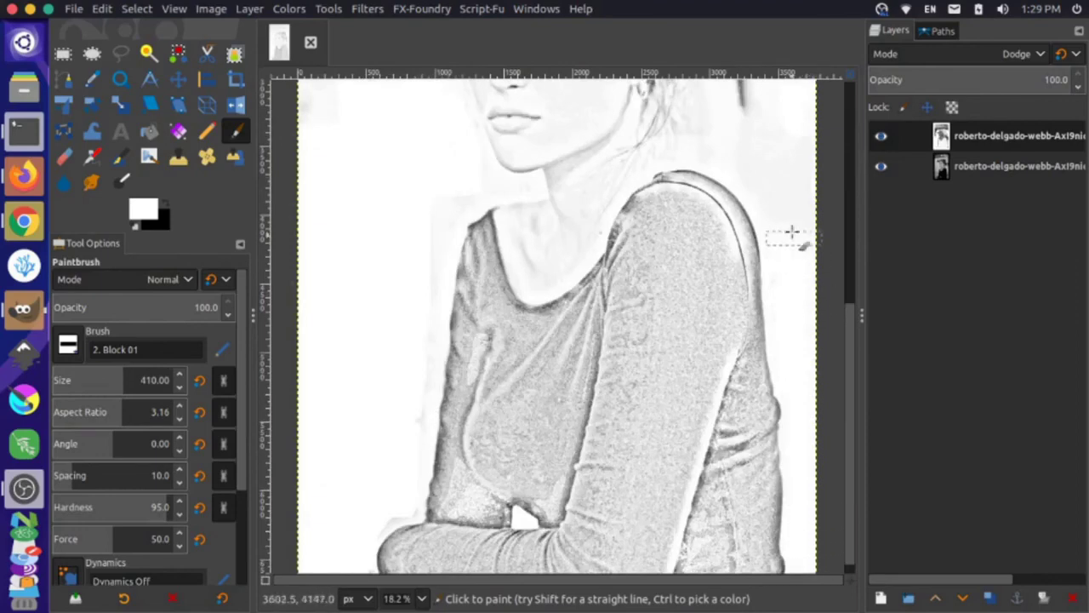
pyautogui.scroll(5, 792, 232)
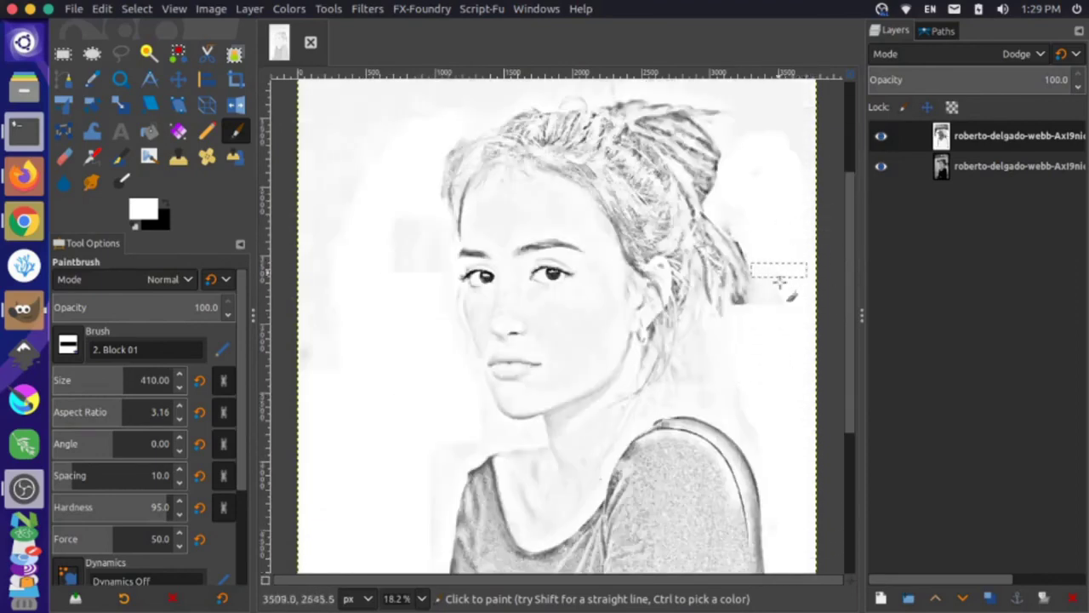
pyautogui.scroll(4, 749, 293)
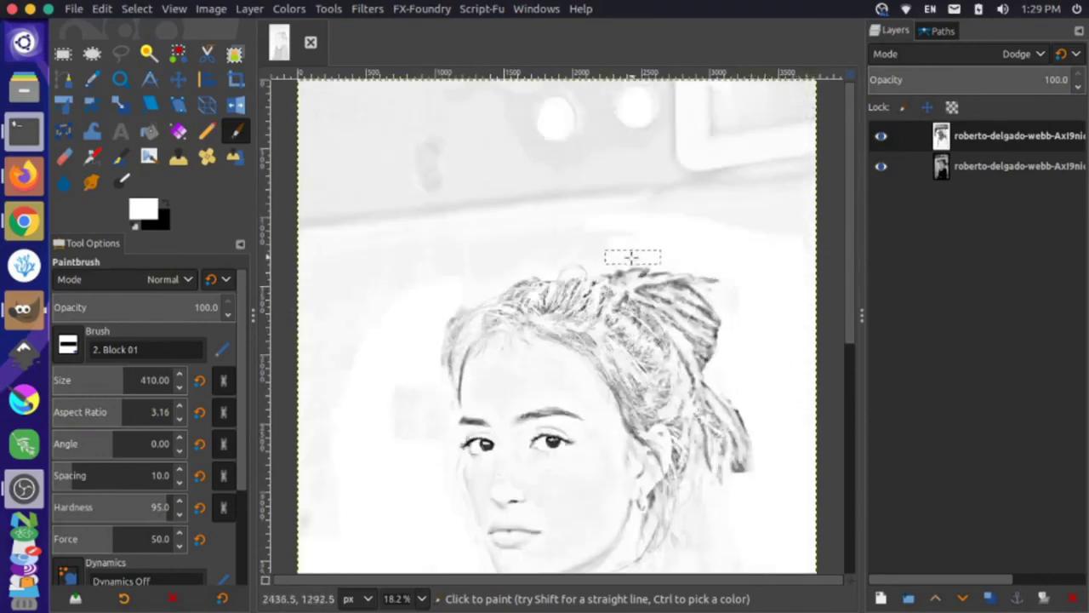
pyautogui.moveTo(632, 257); pyautogui.dragTo(502, 243)
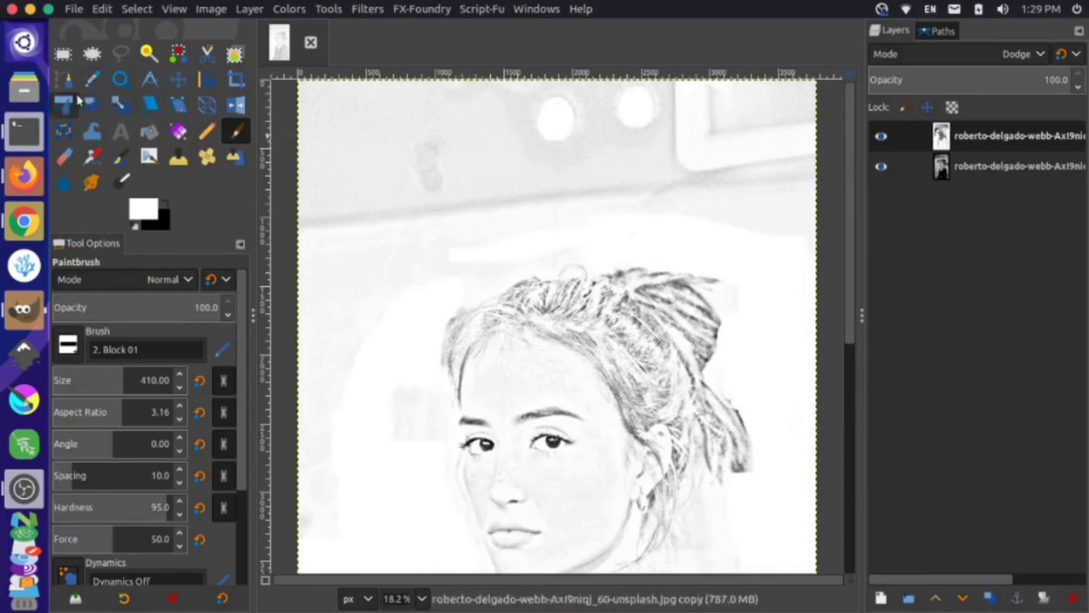
# Step: Crop the image to 3316 × 5456 px from position 464, 1264, cutting off the background above and beside the woman
pyautogui.click(235, 79)
pyautogui.scroll(3, 372, 196)
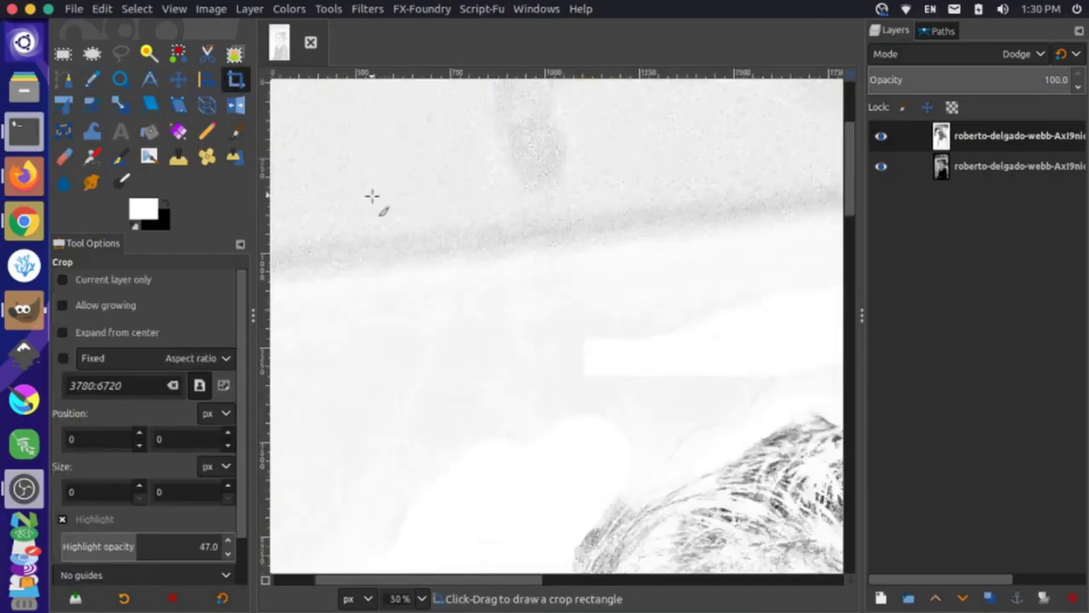
pyautogui.scroll(-6, 372, 196)
pyautogui.moveTo(355, 215); pyautogui.dragTo(542, 568)
pyautogui.moveTo(384, 357); pyautogui.dragTo(398, 358)
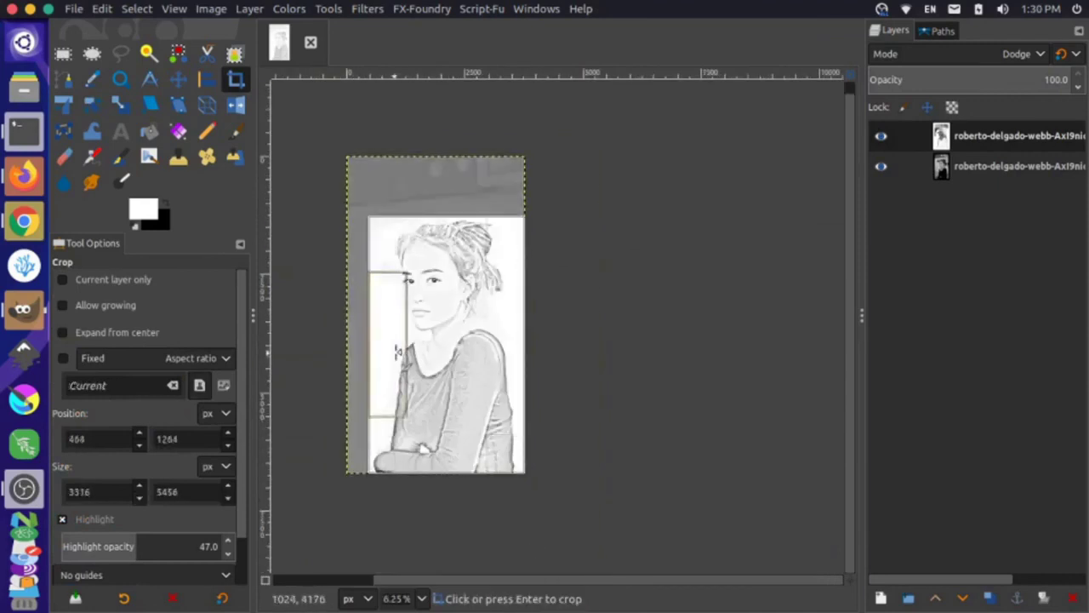
pyautogui.click(456, 324)
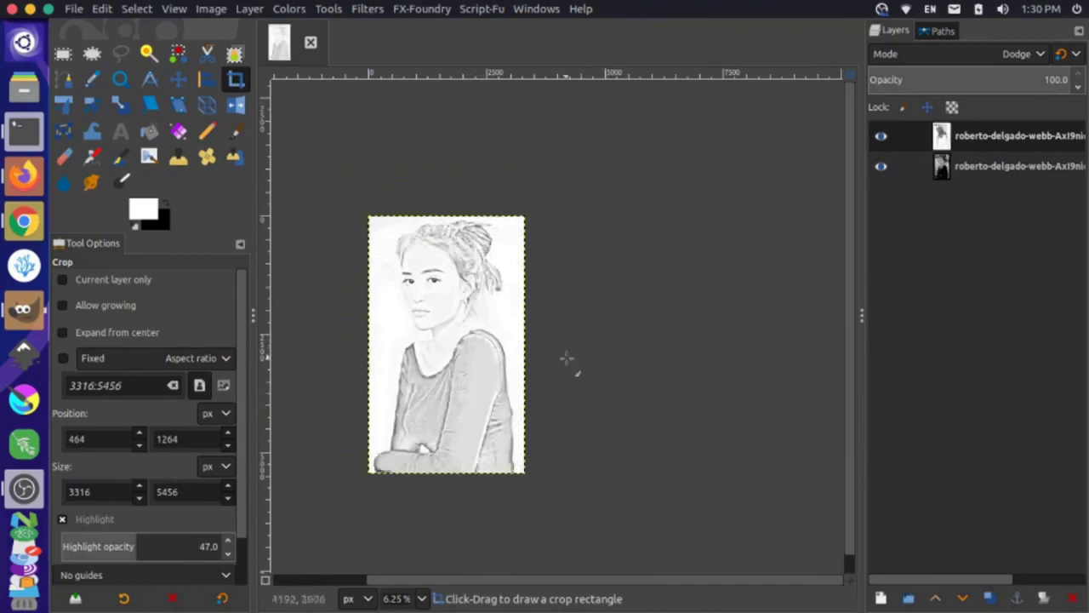
# Step: Return to the white Block 01 paintbrush and paint out the remaining gray patches in the background beside the face
pyautogui.scroll(1, 567, 358)
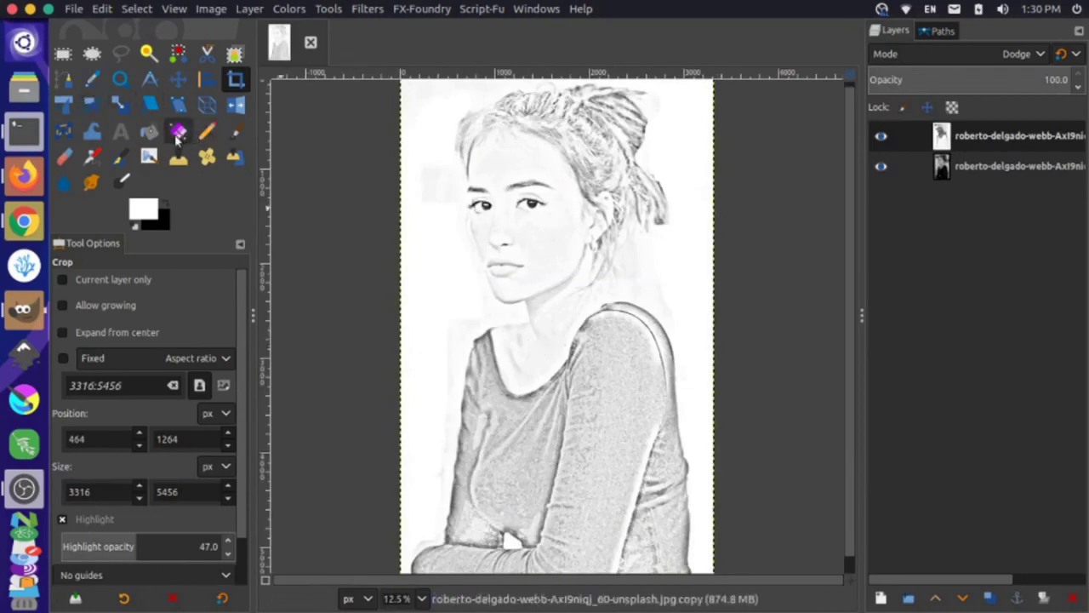
pyautogui.click(64, 159)
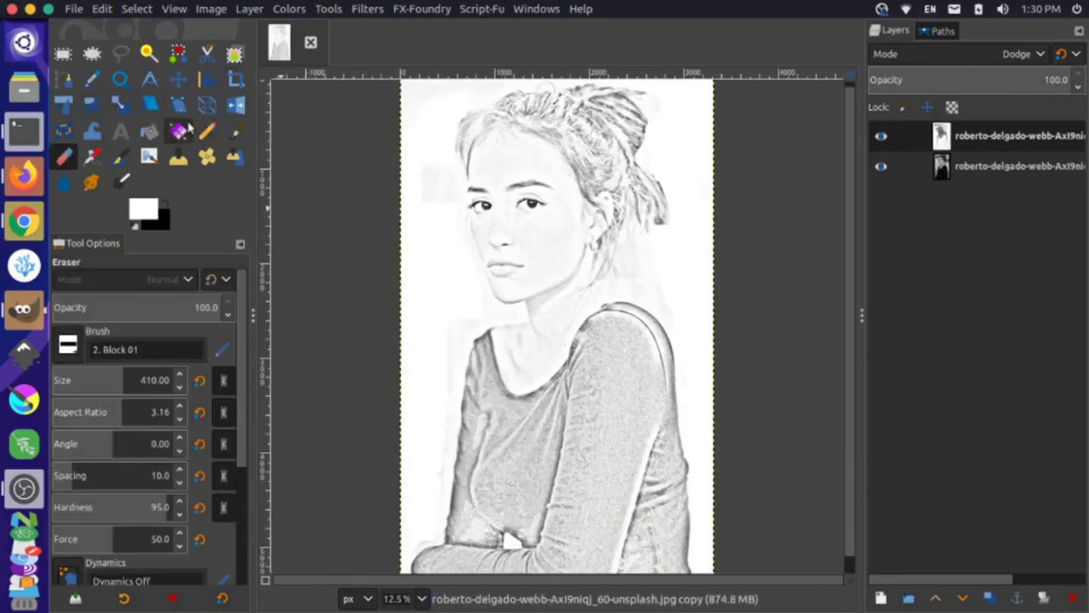
pyautogui.click(235, 130)
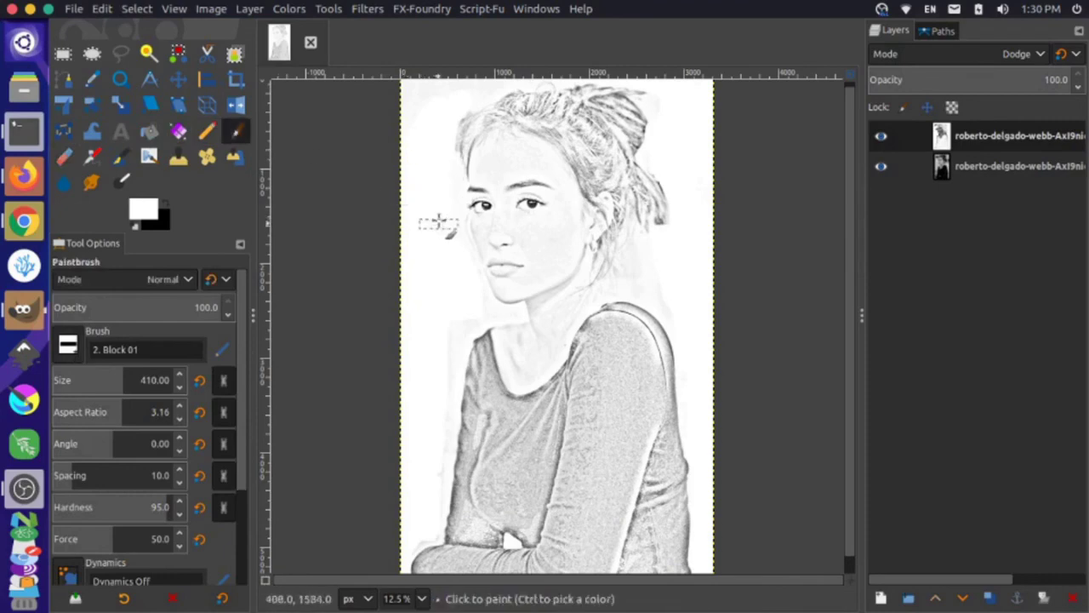
pyautogui.click(419, 160)
pyautogui.scroll(1, 414, 162)
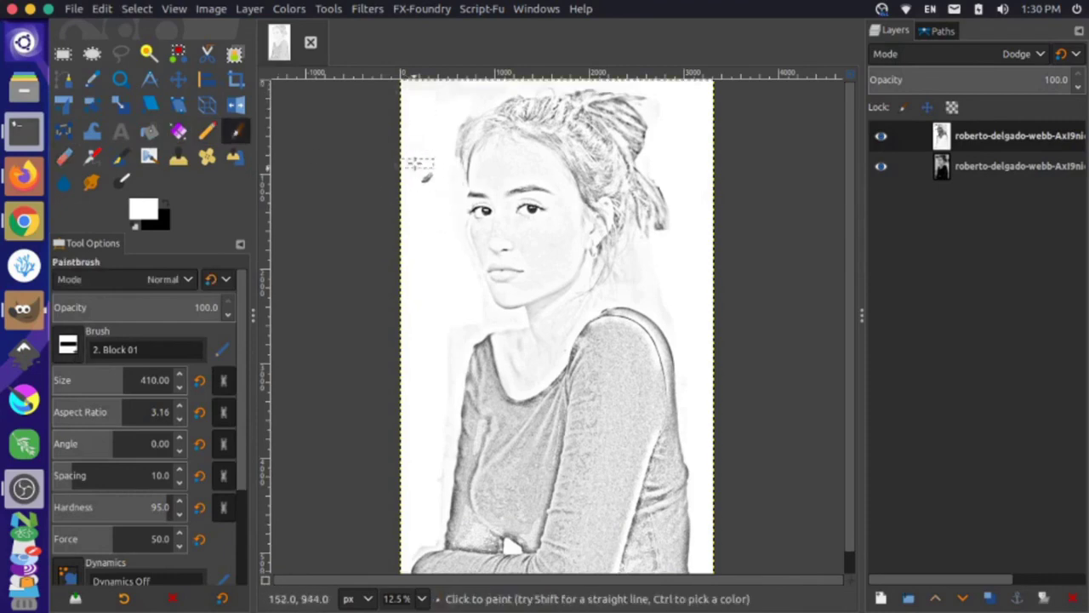